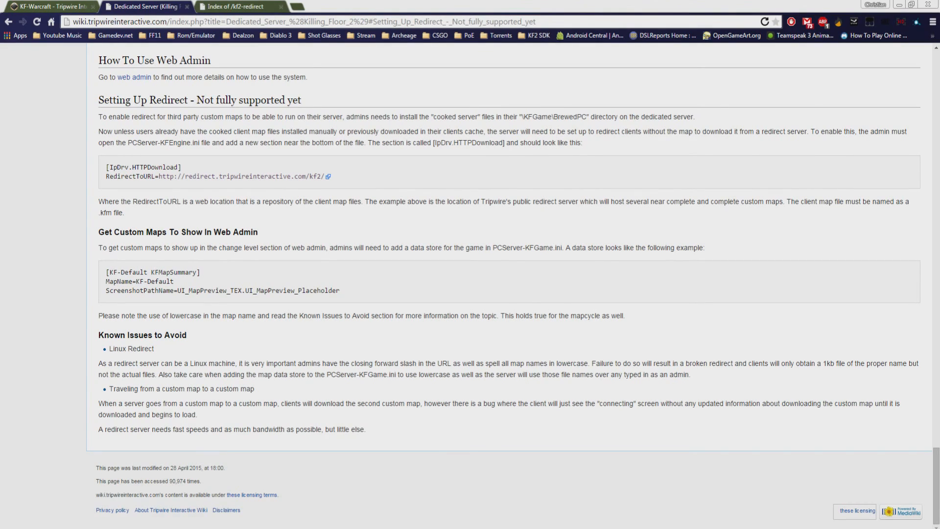
# Download the KF-Warcraft_Small_Beta_v2 map through the MediaFire link in the KF-Warcraft forum thread
pyautogui.click(52, 8)
pyautogui.scroll(20, 144, 268)
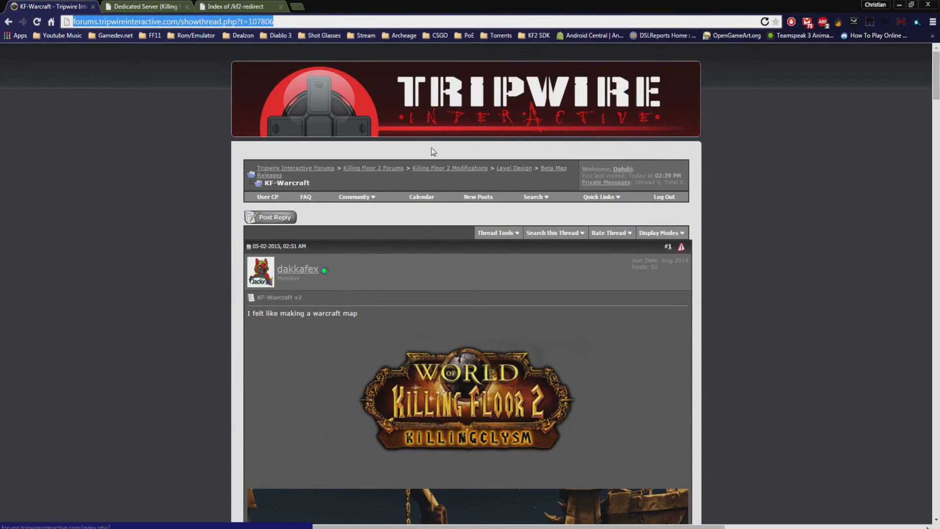
pyautogui.scroll(-3, 364, 330)
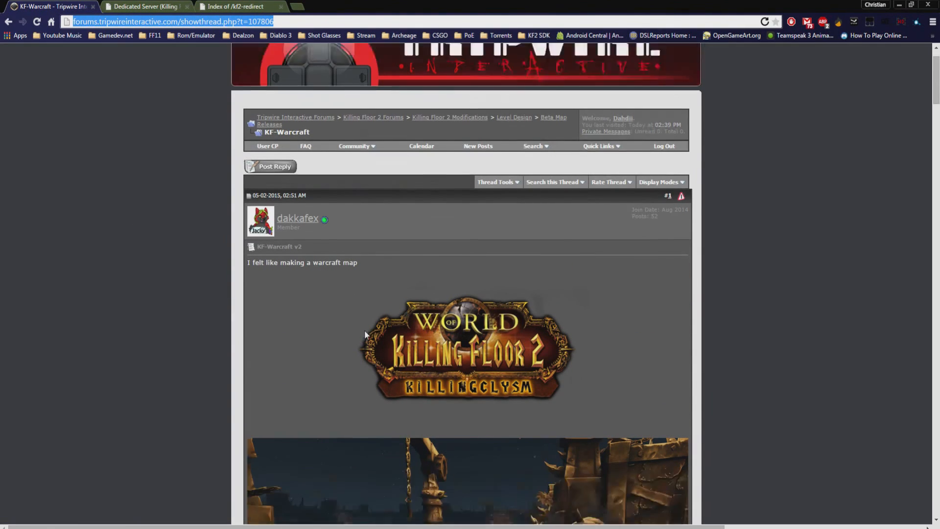
pyautogui.scroll(3, 342, 245)
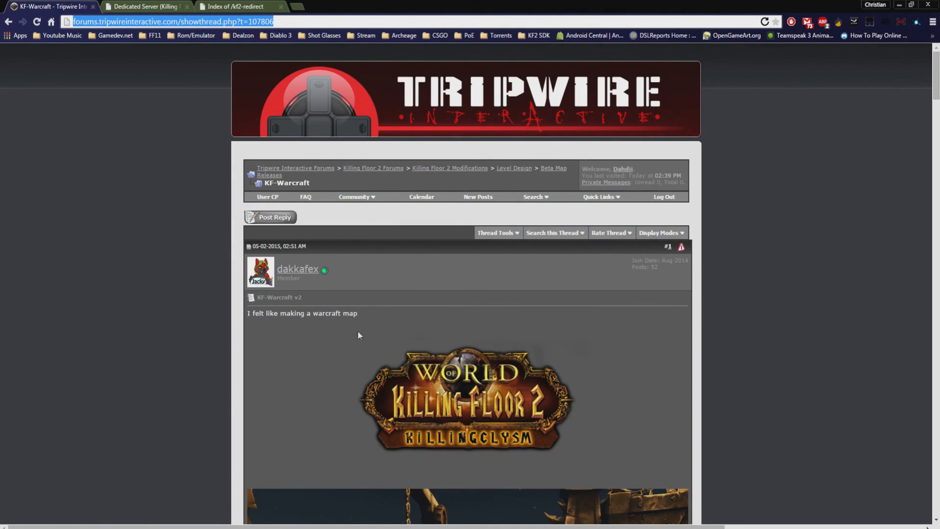
pyautogui.scroll(-1, 368, 336)
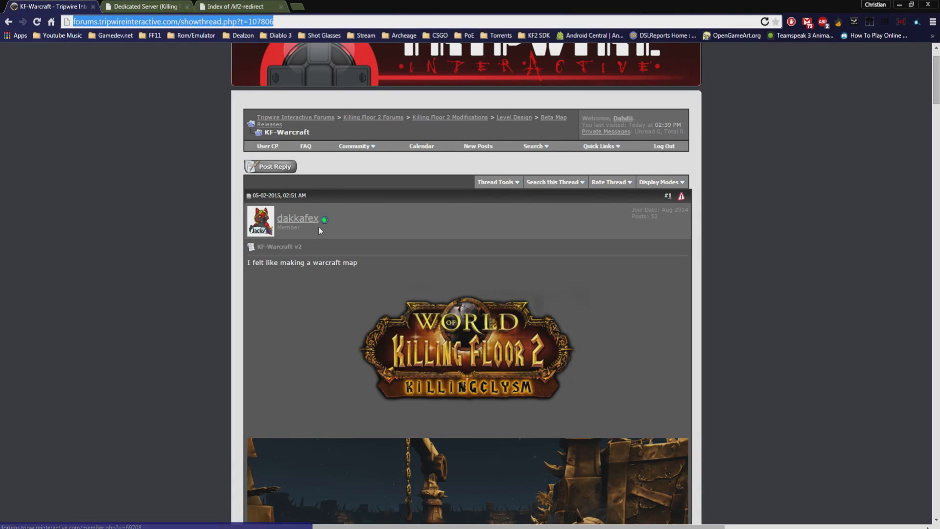
pyautogui.scroll(-5, 412, 250)
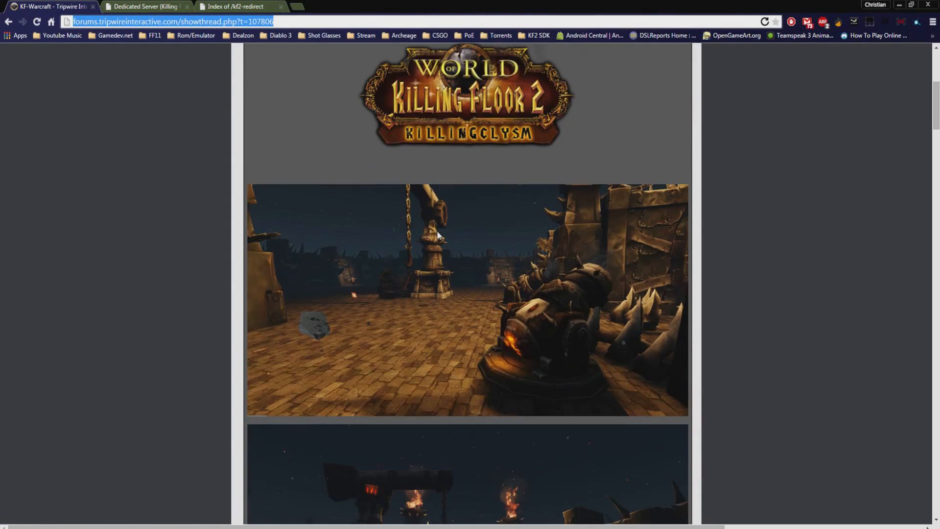
pyautogui.scroll(-8, 438, 235)
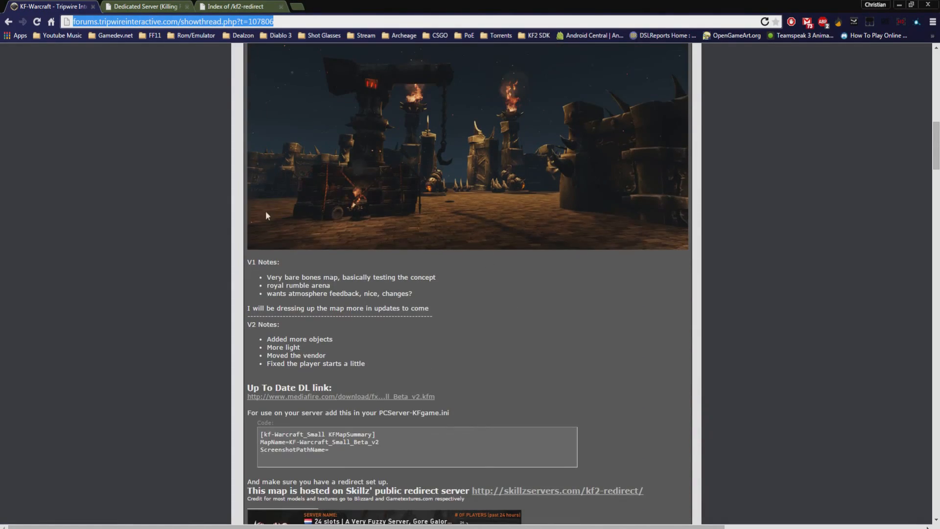
pyautogui.click(362, 401)
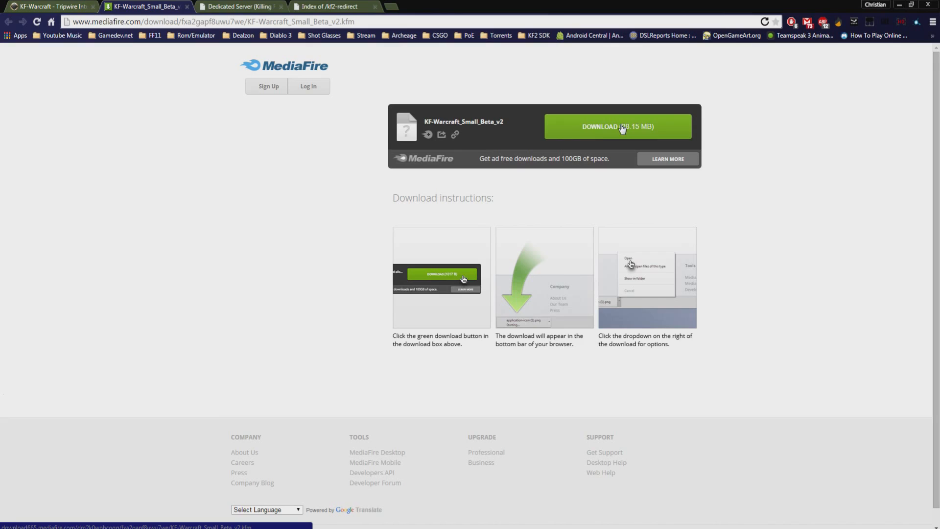
pyautogui.click(622, 129)
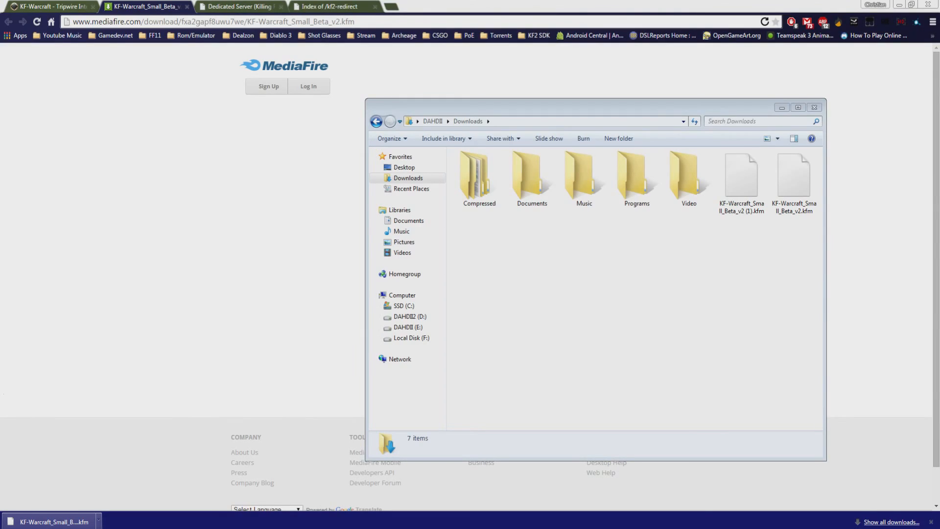
# Open the server's map folder F:\kf2server\KFGame\BrewedPC\Maps in a new Windows Explorer window
pyautogui.press('super')
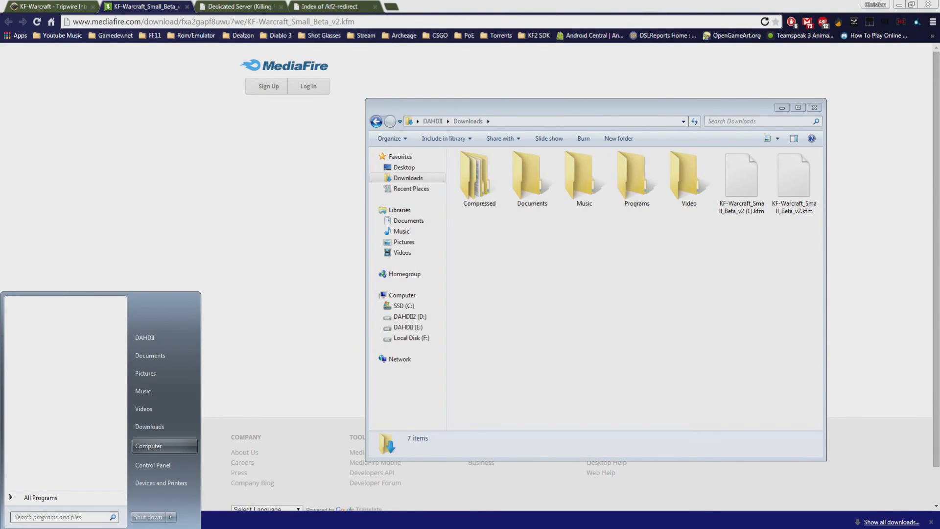
pyautogui.click(164, 446)
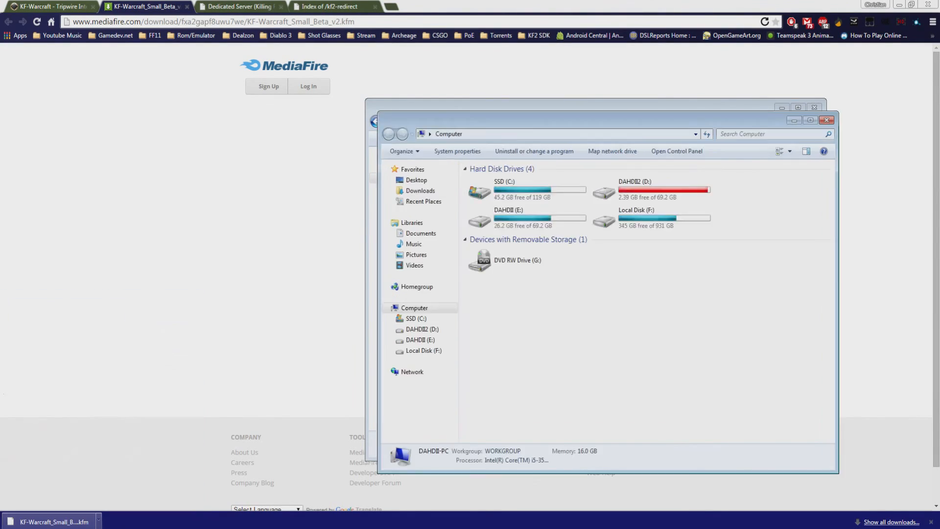
pyautogui.doubleClick(646, 220)
pyautogui.doubleClick(489, 212)
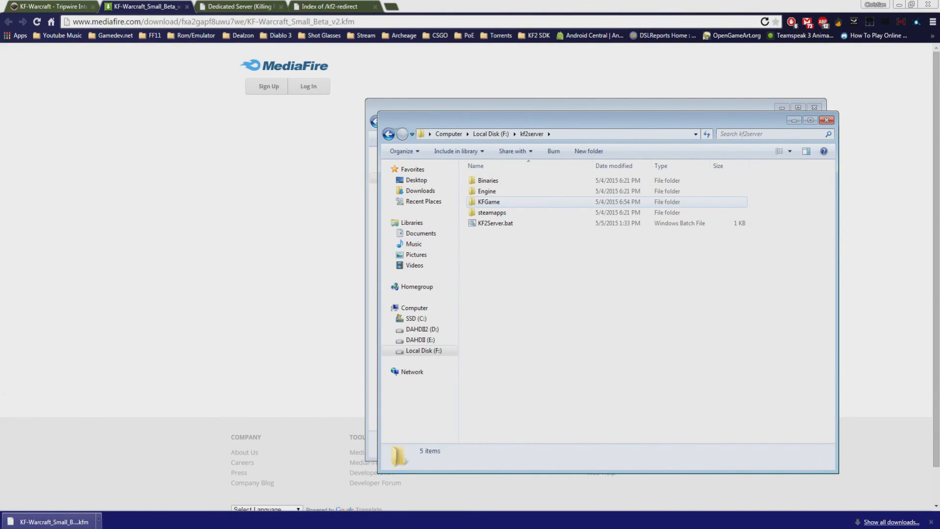
pyautogui.doubleClick(488, 201)
pyautogui.doubleClick(490, 181)
pyautogui.doubleClick(489, 201)
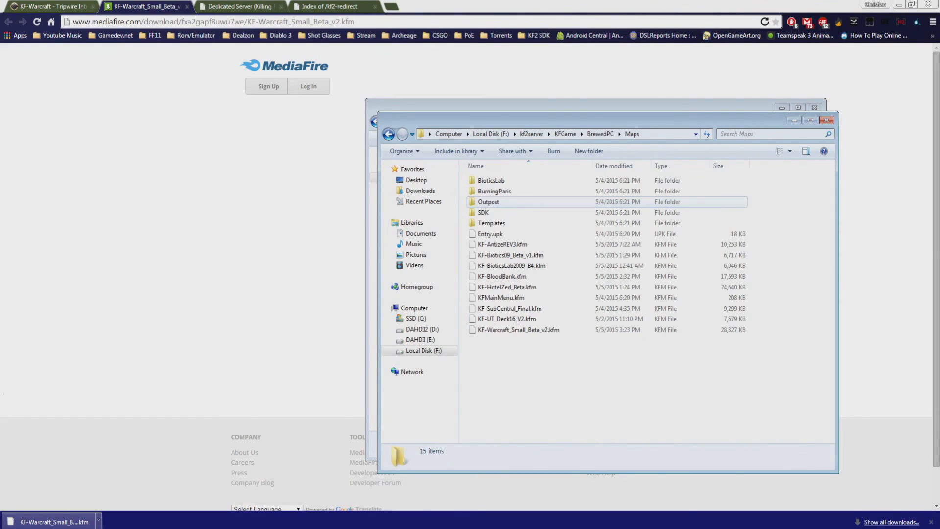
# Copy KF-Warcraft_Small_Beta_v2.kfm from Downloads into the Maps folder, replacing the existing file, and close the Downloads window
pyautogui.moveTo(538, 120); pyautogui.dragTo(290, 127)
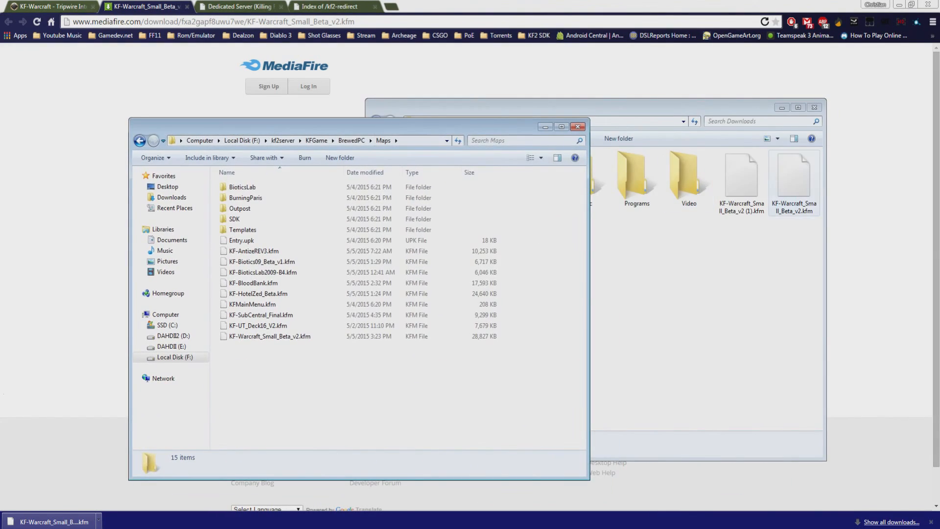
pyautogui.click(794, 183)
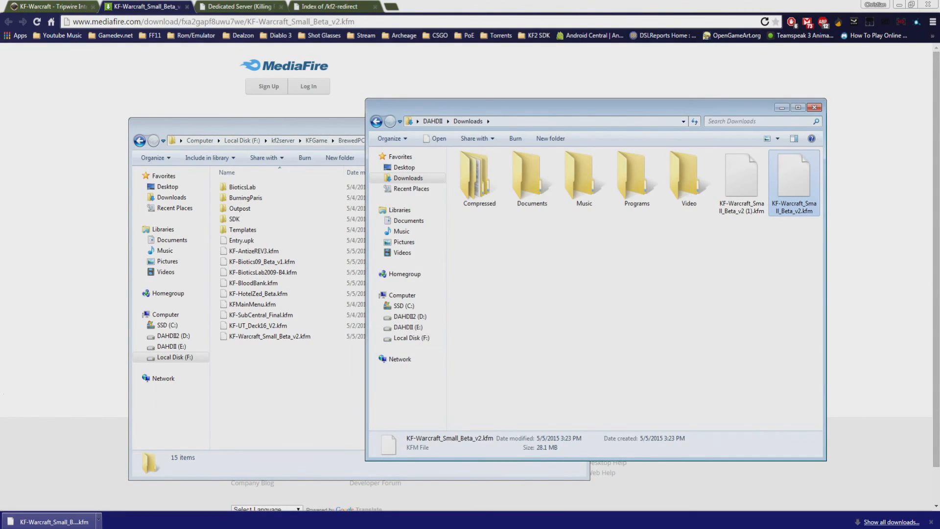
pyautogui.click(313, 392)
pyautogui.hotkey('ctrl', 'v')
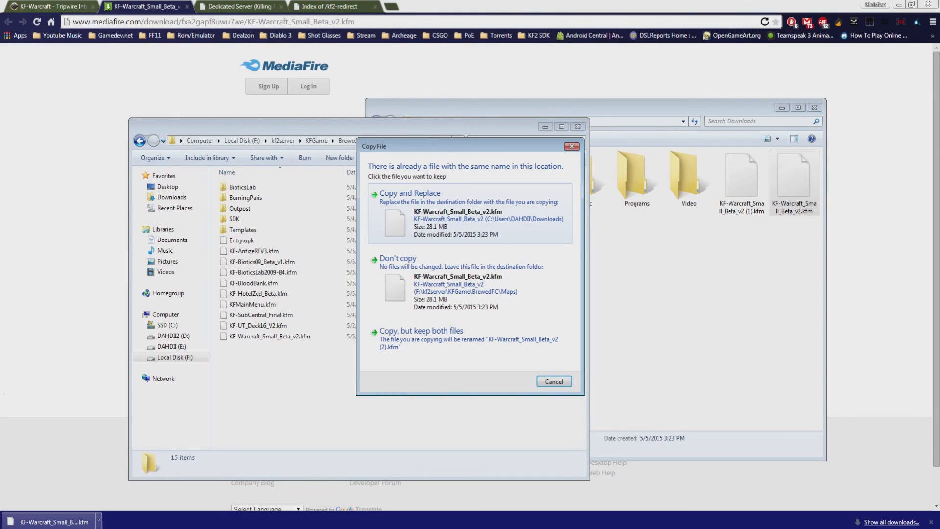
pyautogui.click(410, 193)
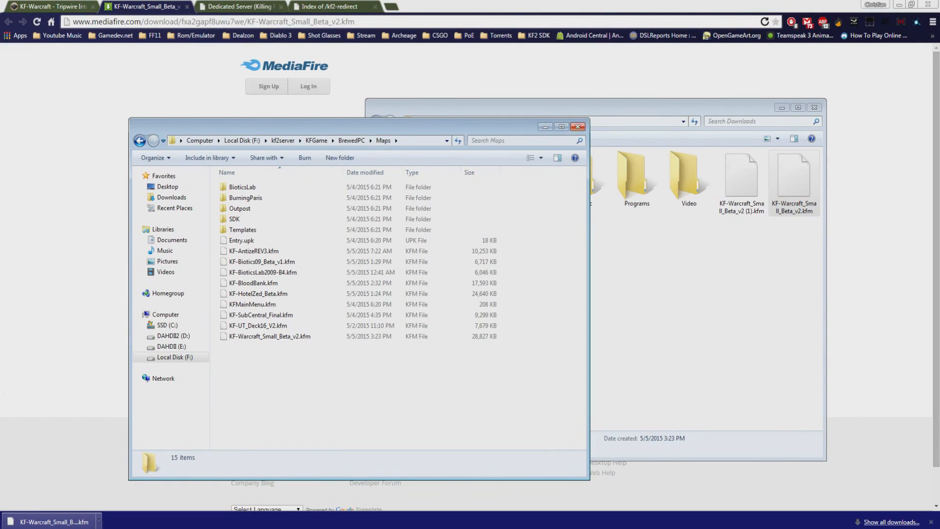
pyautogui.click(709, 107)
pyautogui.click(814, 107)
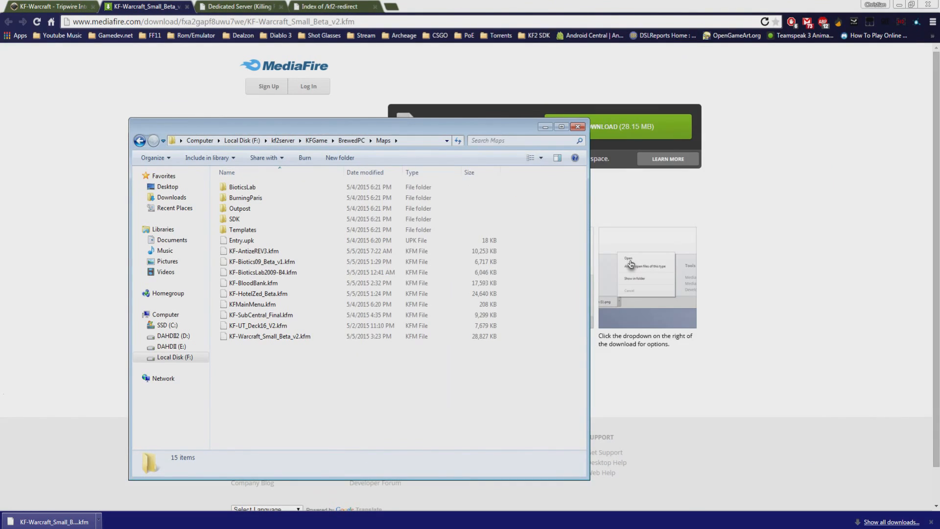
# Open PCServer-KFGame.ini from the server's KFGame\Config folder in Notepad++
pyautogui.press('BackSpace')
pyautogui.press('BackSpace')
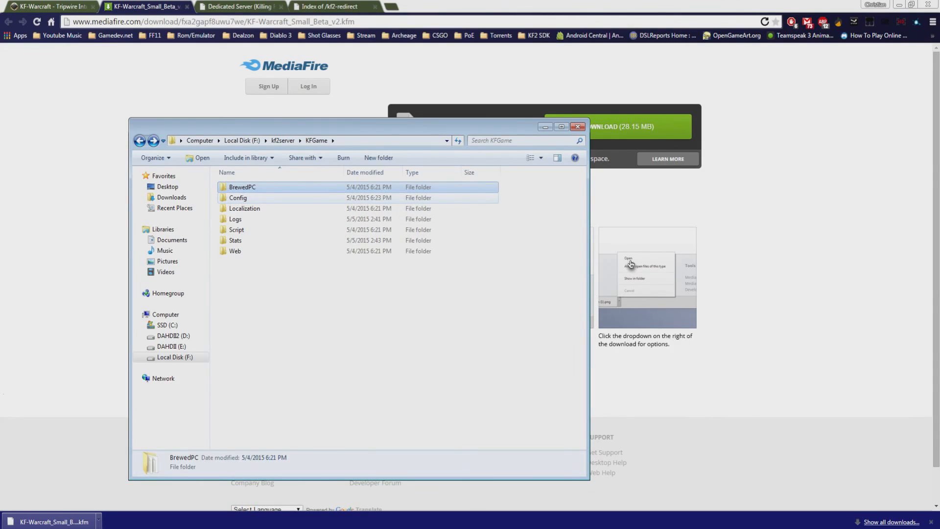
pyautogui.doubleClick(238, 197)
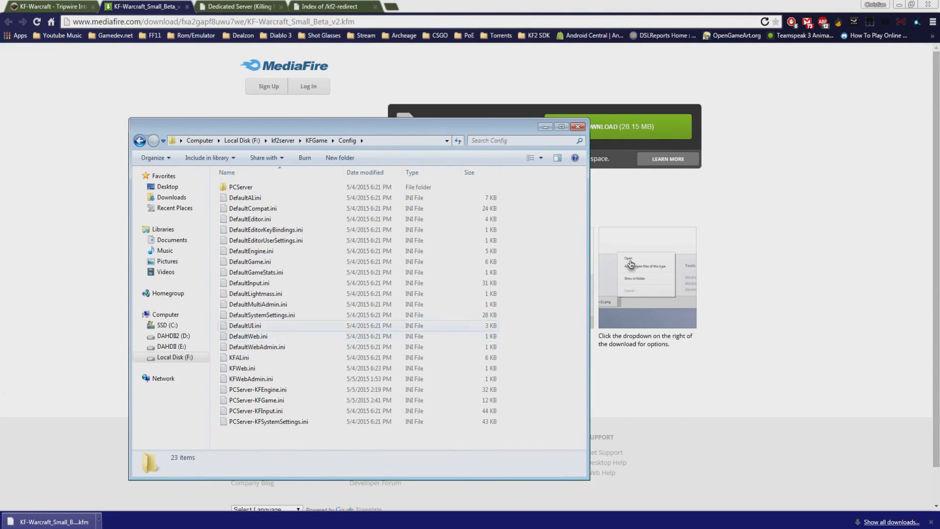
pyautogui.rightClick(252, 402)
pyautogui.rightClick(238, 403)
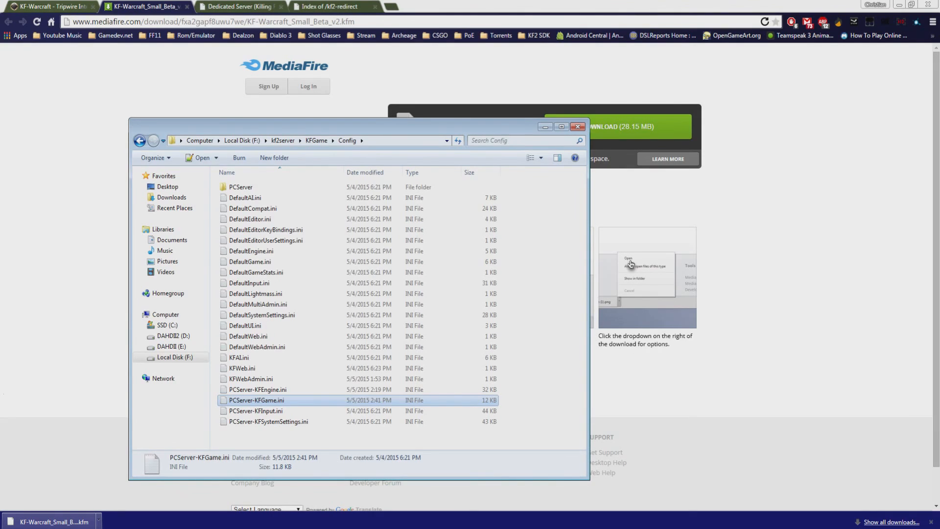
pyautogui.click(281, 214)
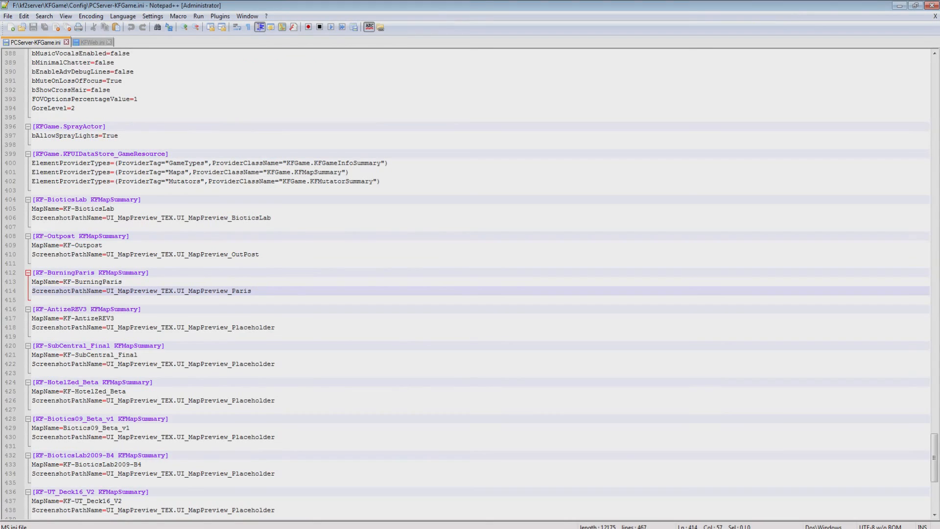
# Examine the KFMapSummary sections for the stock and custom maps, including KF-BioticsLab, KF-Outpost and KF-BurningParis
pyautogui.scroll(1, 465, 284)
pyautogui.scroll(4, 465, 284)
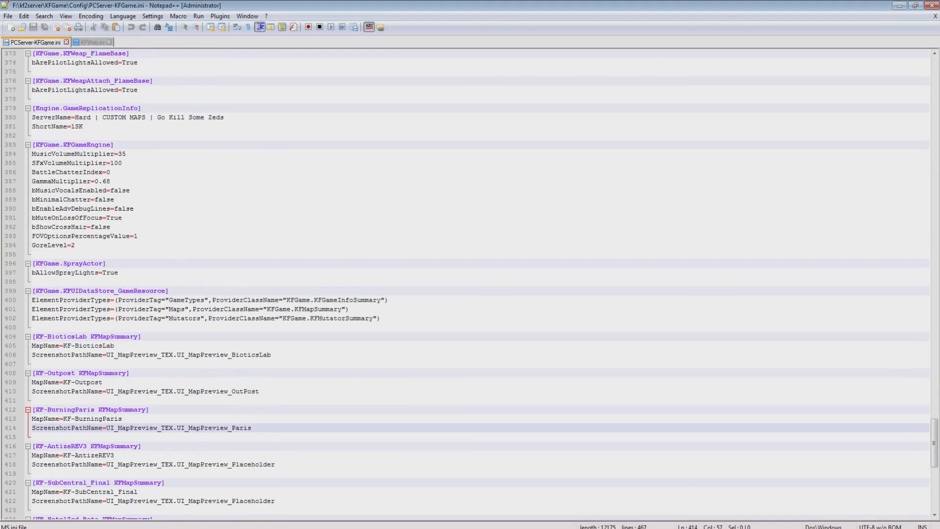
pyautogui.moveTo(934, 443); pyautogui.dragTo(933, 469)
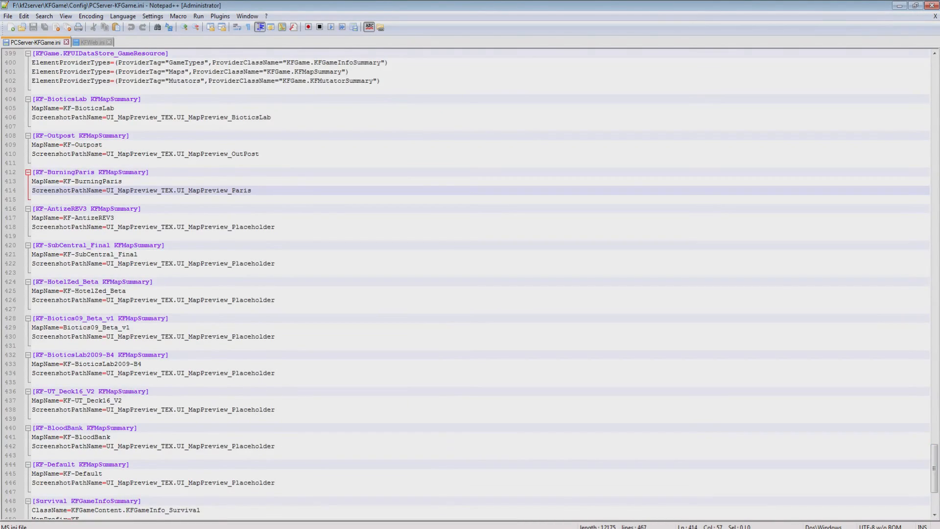
pyautogui.scroll(6, 465, 284)
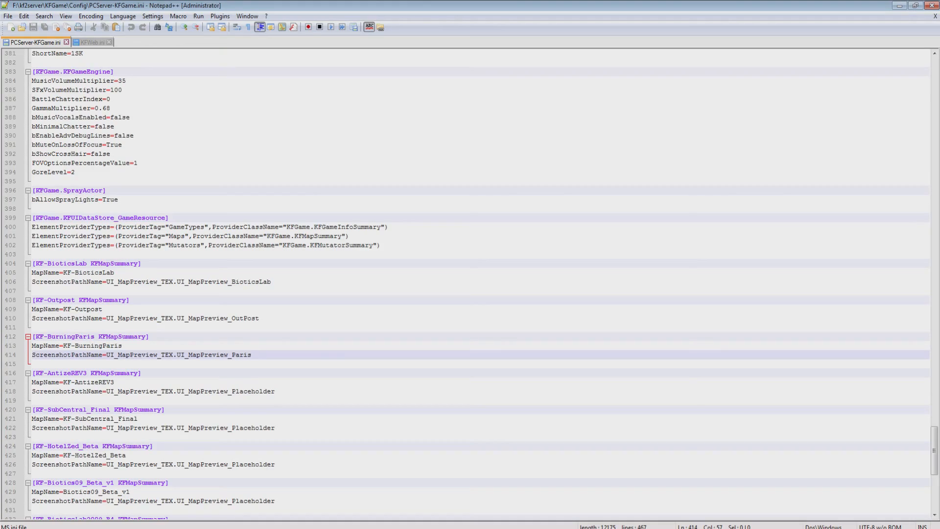
pyautogui.moveTo(40, 272); pyautogui.dragTo(272, 282)
pyautogui.click(271, 282)
pyautogui.click(114, 272)
pyautogui.click(130, 300)
pyautogui.click(149, 337)
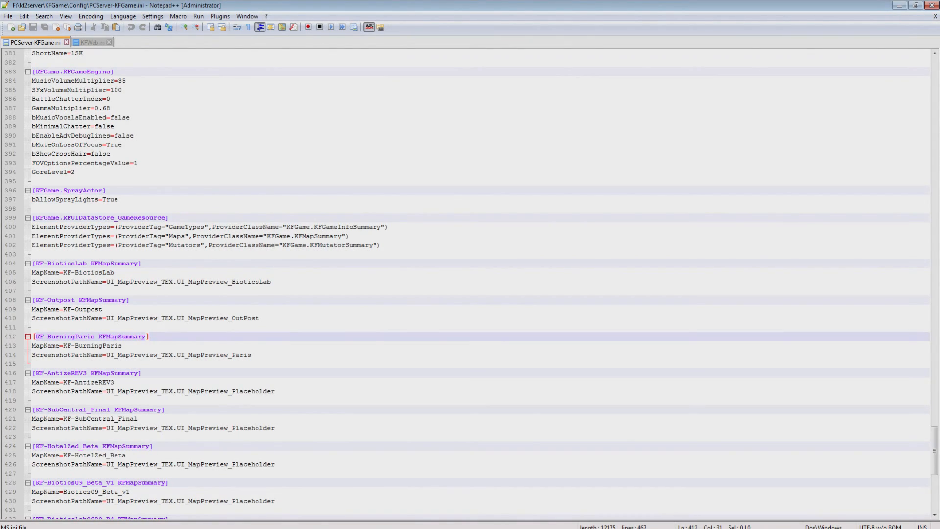
# Duplicate the three-line KF-BurningParis map summary section directly below the original, separated by a blank line
pyautogui.moveTo(251, 354); pyautogui.dragTo(33, 336)
pyautogui.hotkey('ctrl', 'c')
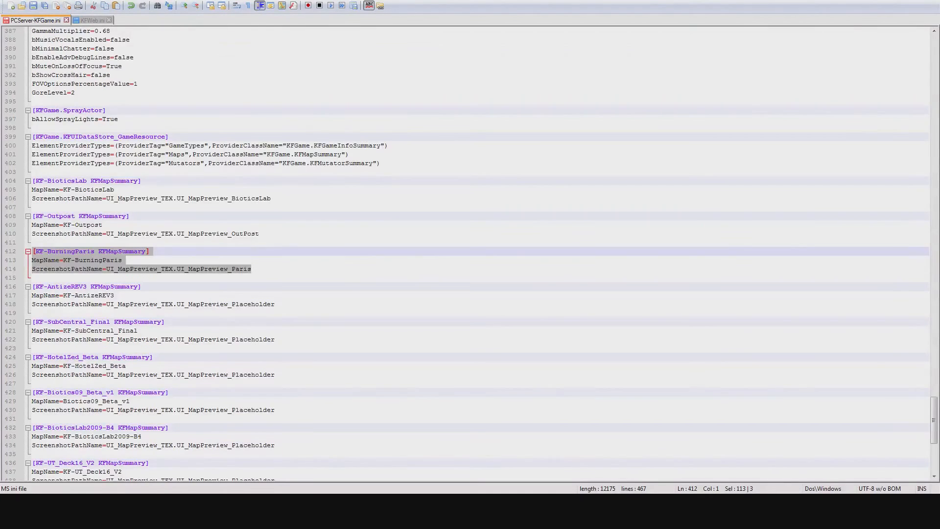
pyautogui.click(269, 273)
pyautogui.press('Return')
pyautogui.press('Return')
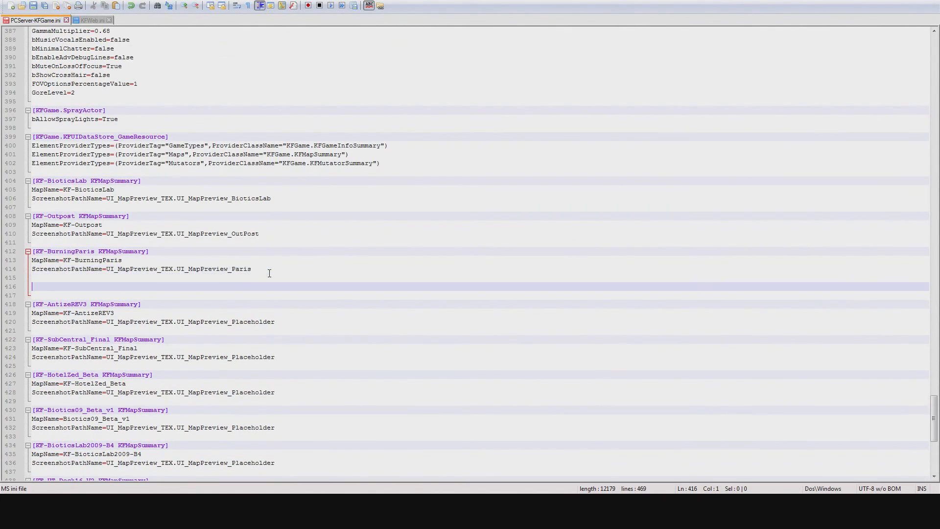
pyautogui.hotkey('ctrl', 'v')
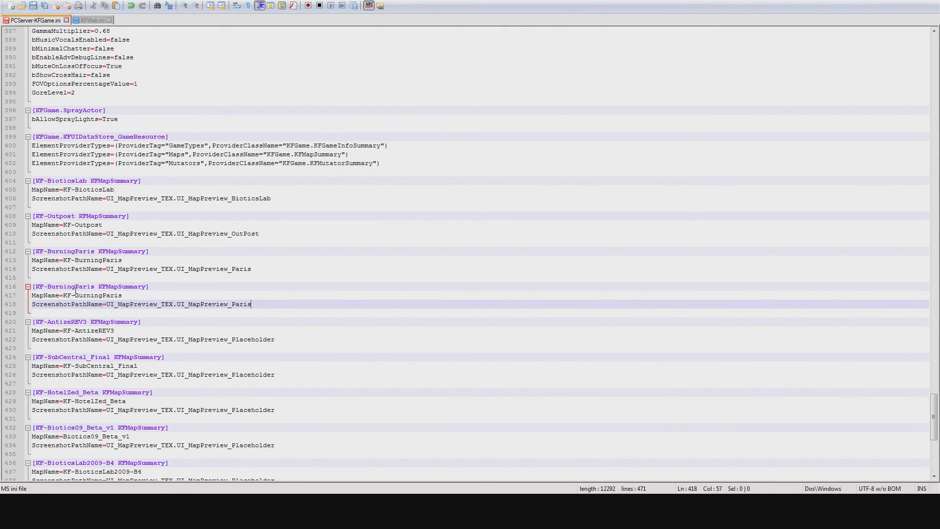
# Check the exact file name of the downloaded Warcraft map in the Downloads folder
pyautogui.moveTo(94, 284); pyautogui.dragTo(47, 289)
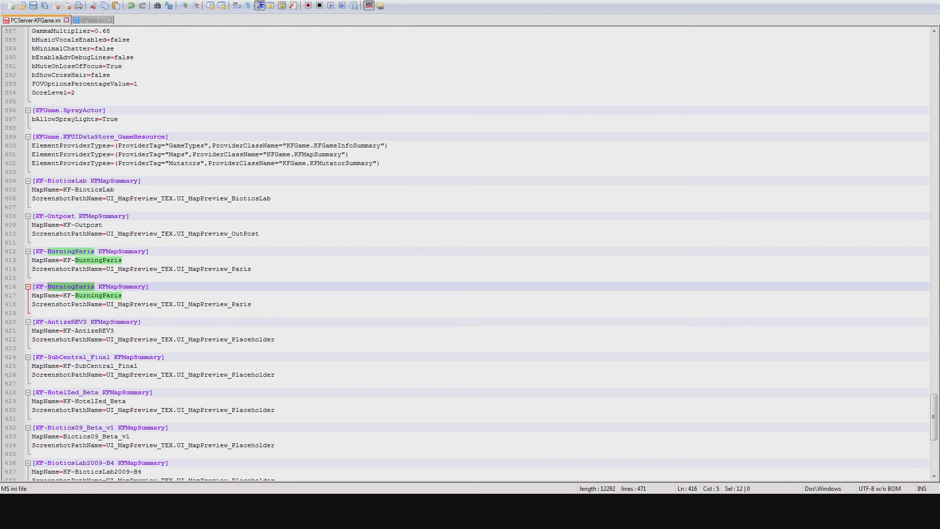
pyautogui.hotkey('alt', 'Tab')
pyautogui.click(296, 160)
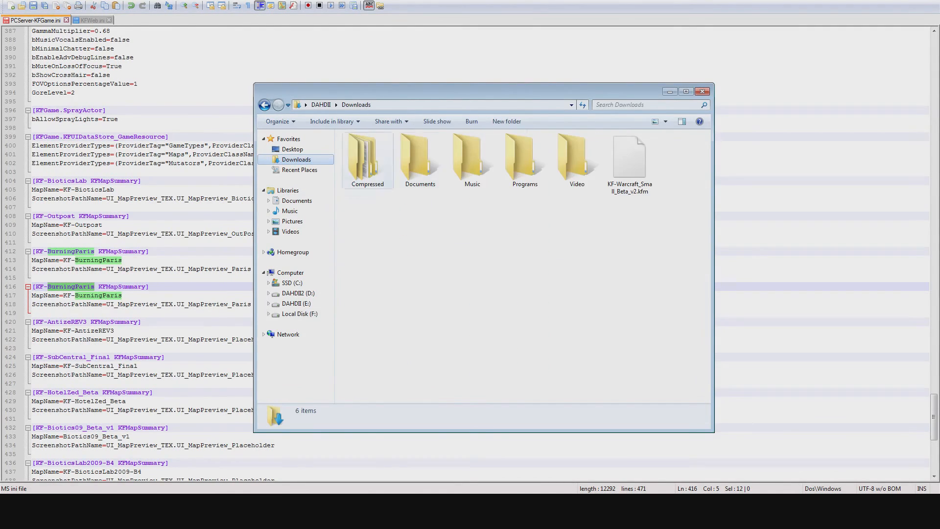
pyautogui.click(630, 164)
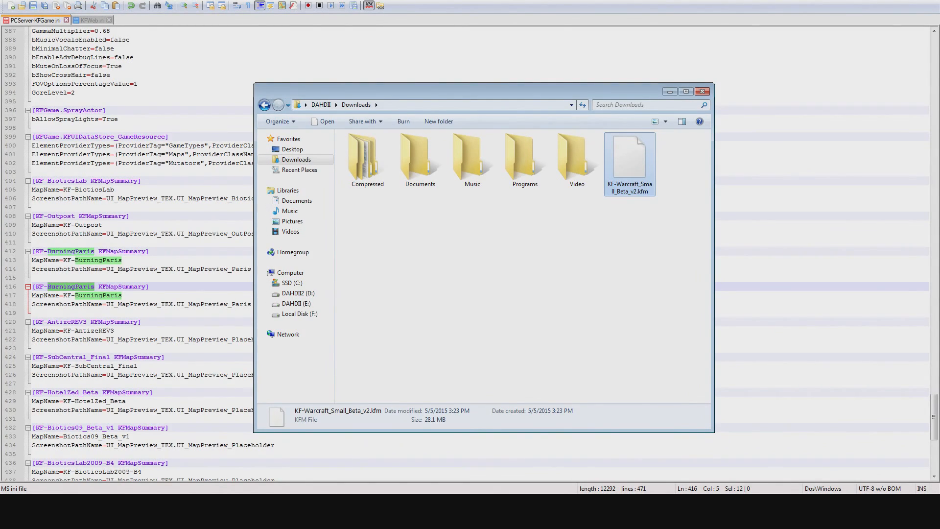
# Replace BurningParis with WarCraft_Small_Beta_V2 in the header of the duplicated map summary section, following the map's file name in Downloads
pyautogui.hotkey('alt', 'Tab')
pyautogui.moveTo(47, 286); pyautogui.dragTo(95, 286)
pyautogui.write('WarC')
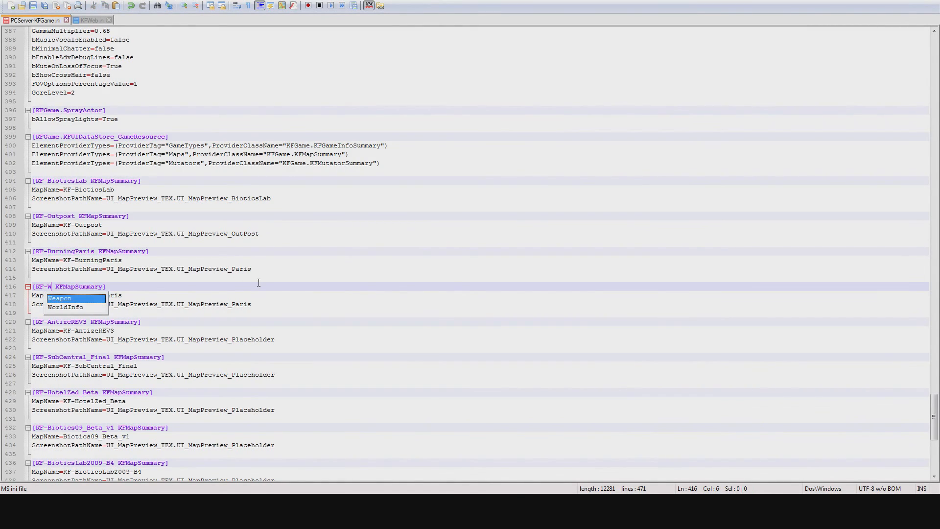
pyautogui.write('raft_Sma')
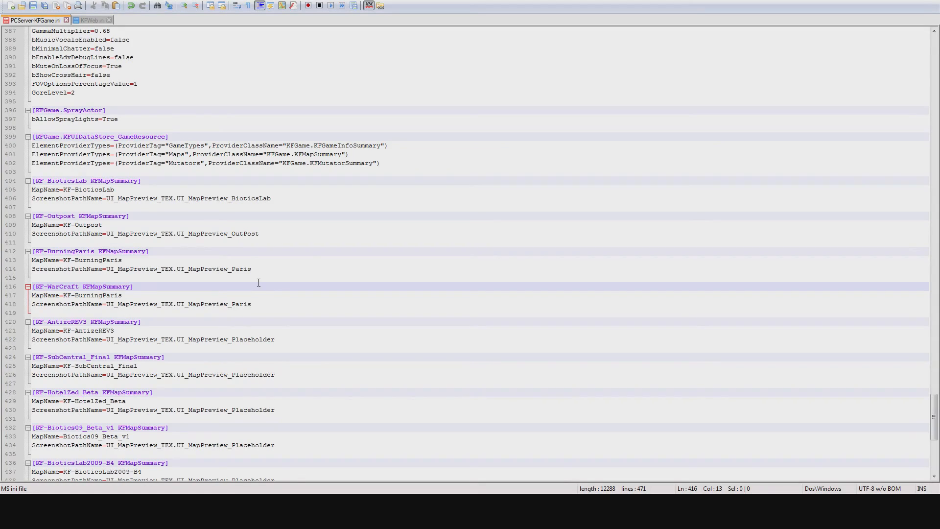
pyautogui.write('ll_')
pyautogui.click(60, 509)
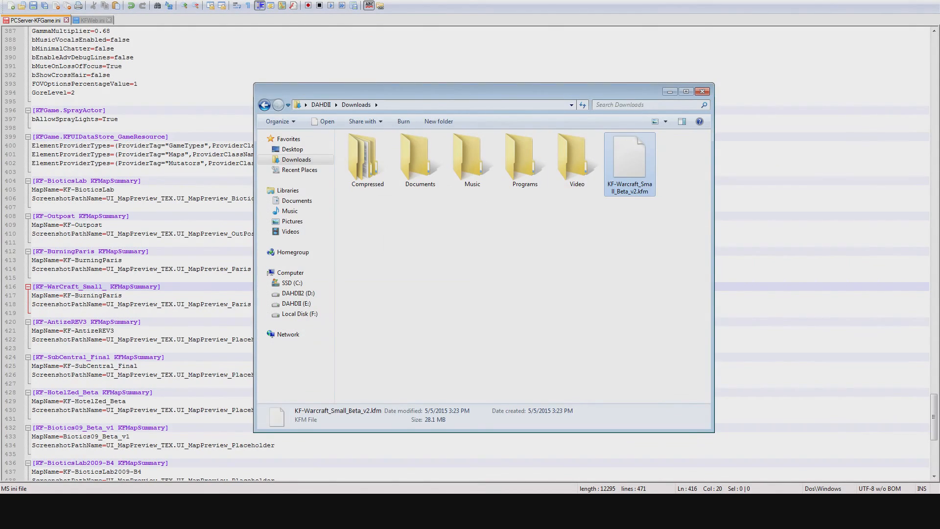
pyautogui.click(493, 7)
pyautogui.hotkey('alt', 'Tab')
pyautogui.hotkey('alt', 'Tab')
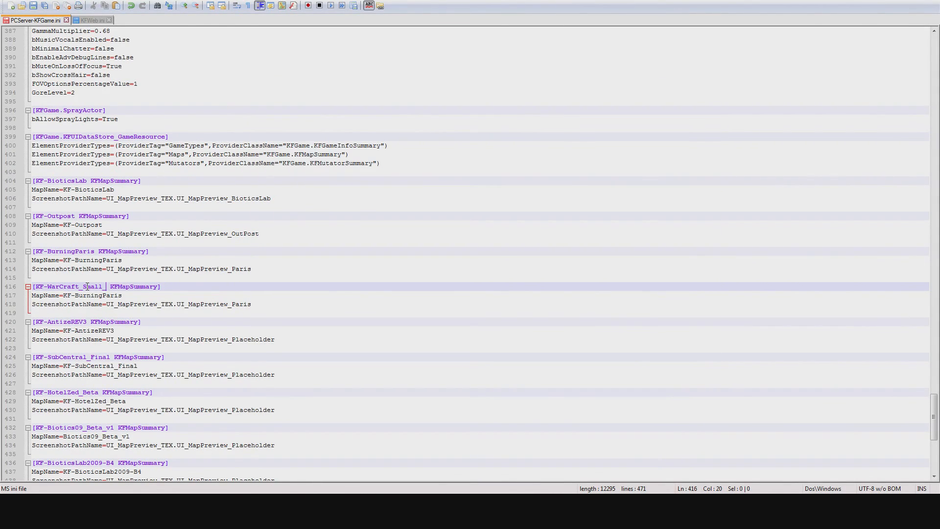
pyautogui.write('Beta')
pyautogui.write('_')
pyautogui.write('V2')
# Compare the new section header with the downloaded file's name and change its capital V to a lowercase v
pyautogui.hotkey('alt', 'Tab')
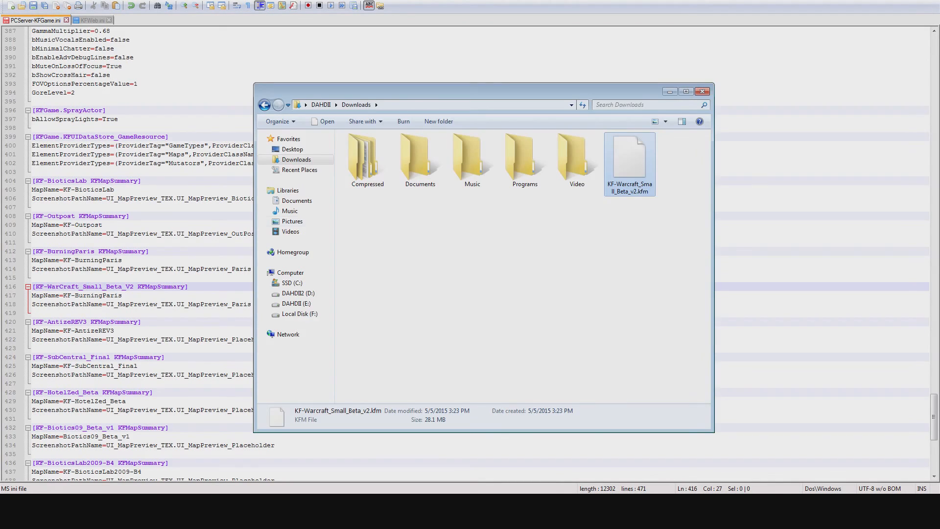
pyautogui.hotkey('alt', 'Tab')
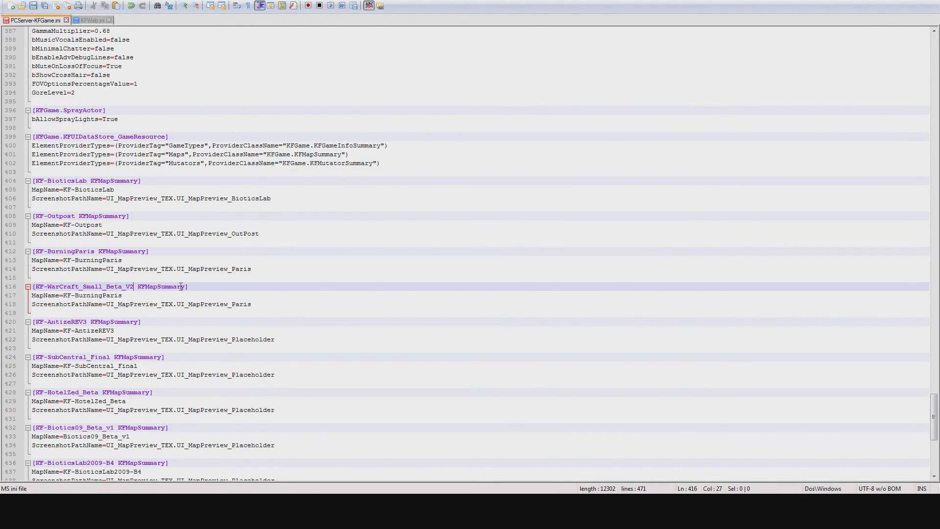
pyautogui.press('Left')
pyautogui.press('BackSpace')
pyautogui.write('v')
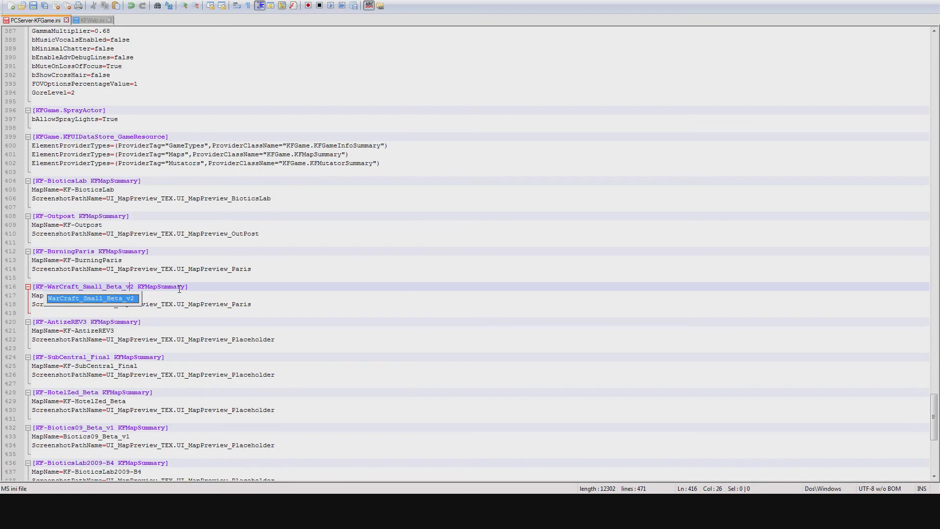
pyautogui.click(178, 287)
# Set the duplicated section's MapName to KF-WarCraft_Small_Beta_v2
pyautogui.moveTo(123, 295); pyautogui.dragTo(74, 295)
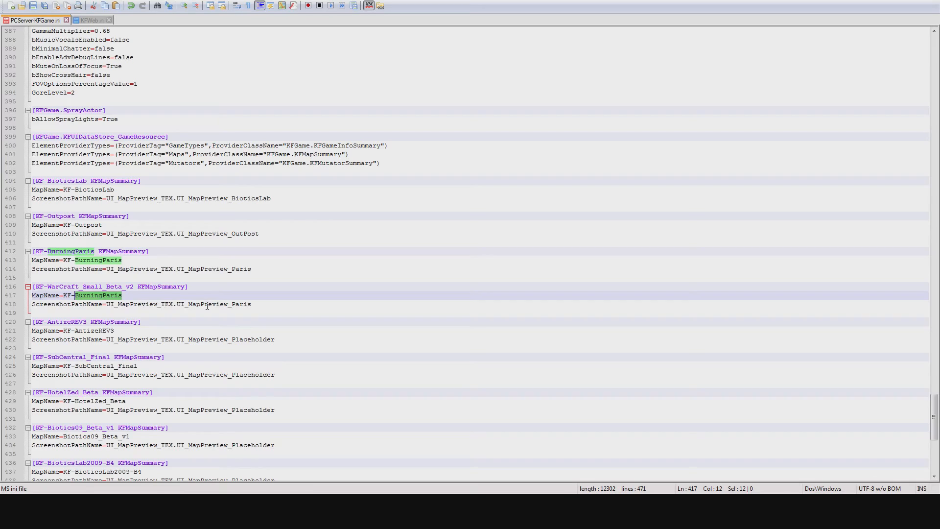
pyautogui.write('WarCra')
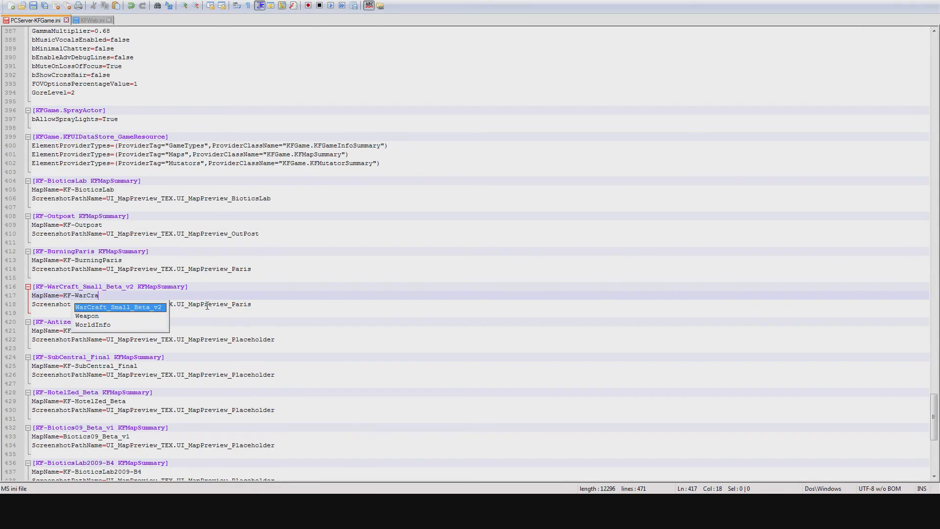
pyautogui.write('ft_S')
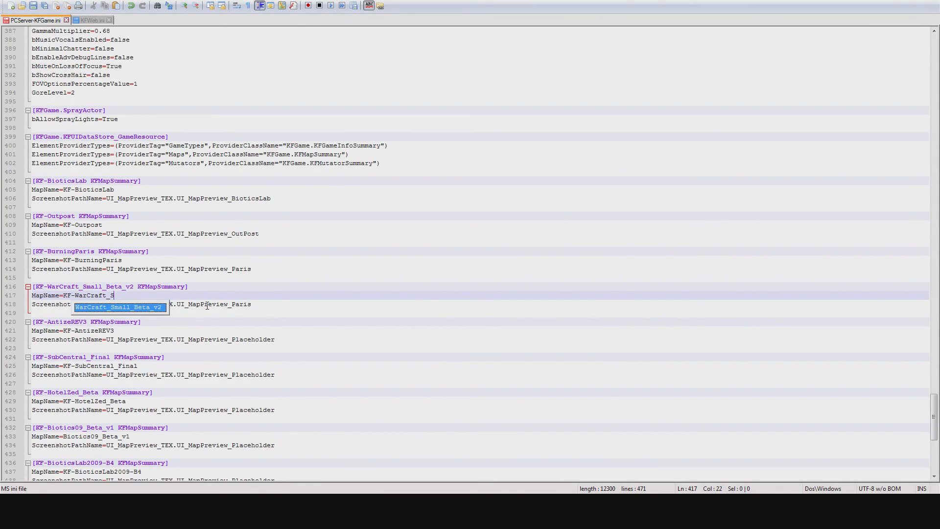
pyautogui.write('mall_Beta_v2')
# Check the map's file name again and correct WarCraft to Warcraft in both the MapName line and the section header
pyautogui.hotkey('alt', 'Tab')
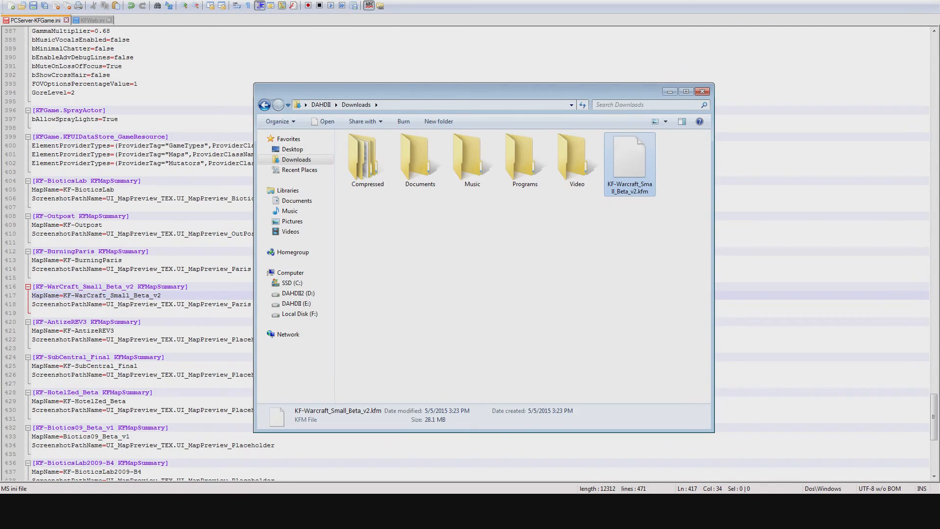
pyautogui.hotkey('alt', 'Tab')
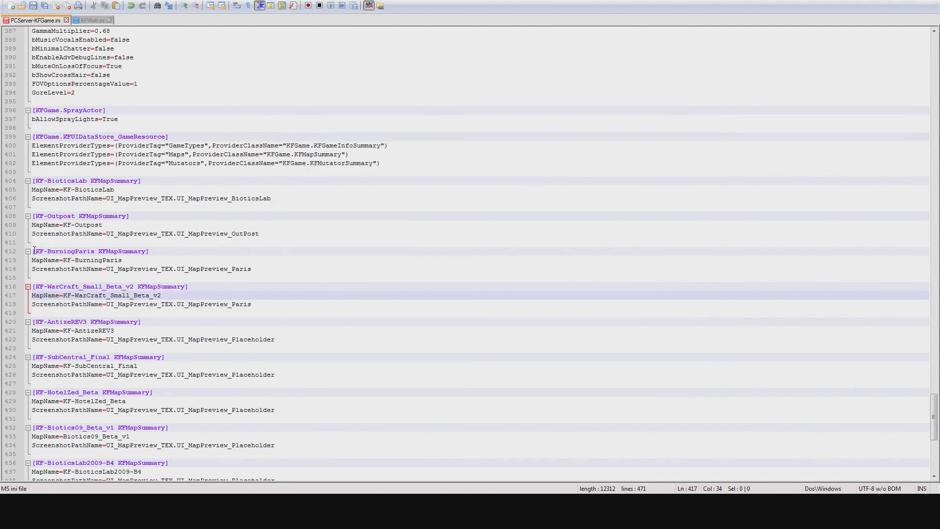
pyautogui.click(91, 295)
pyautogui.press('BackSpace')
pyautogui.write('c')
pyautogui.press('Left')
pyautogui.press('Left')
pyautogui.press('Left')
pyautogui.press('Left')
pyautogui.press('Up')
pyautogui.press('Left')
pyautogui.press('Left')
pyautogui.press('Left')
pyautogui.press('BackSpace')
pyautogui.write('c')
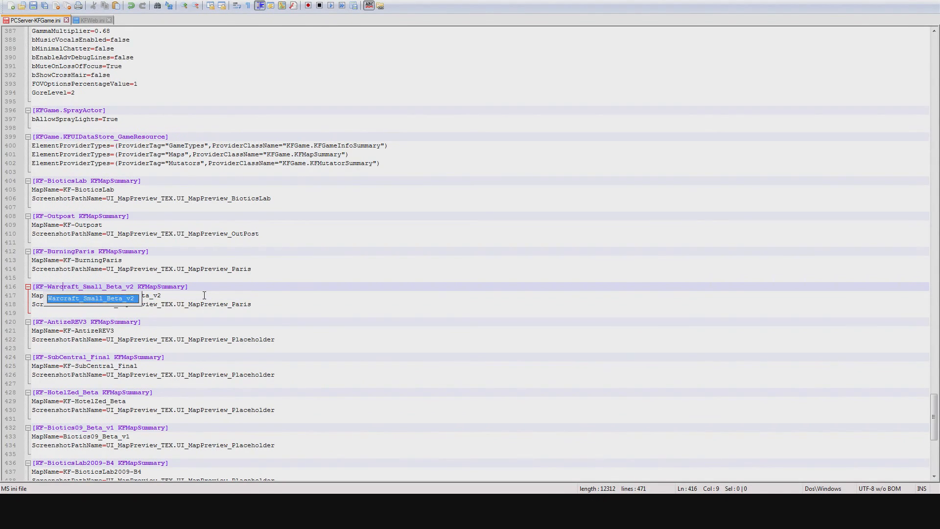
pyautogui.press('End')
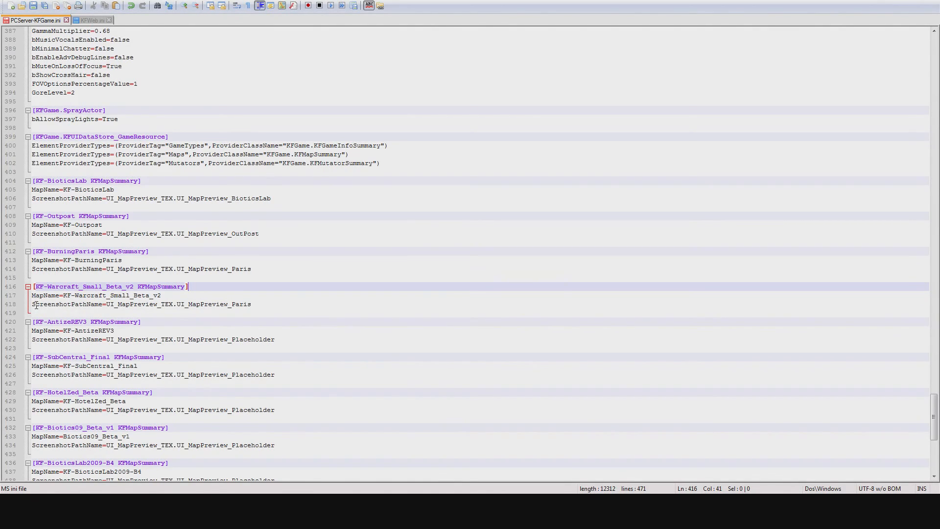
# Replace the Warcraft section's ScreenshotPathName value with UI_MapPreview_TEX.UI_MapPreview_Placeholder, copied from the KF-AntizeREV3 section
pyautogui.moveTo(108, 303); pyautogui.dragTo(271, 302)
pyautogui.press('BackSpace')
pyautogui.press('BackSpace')
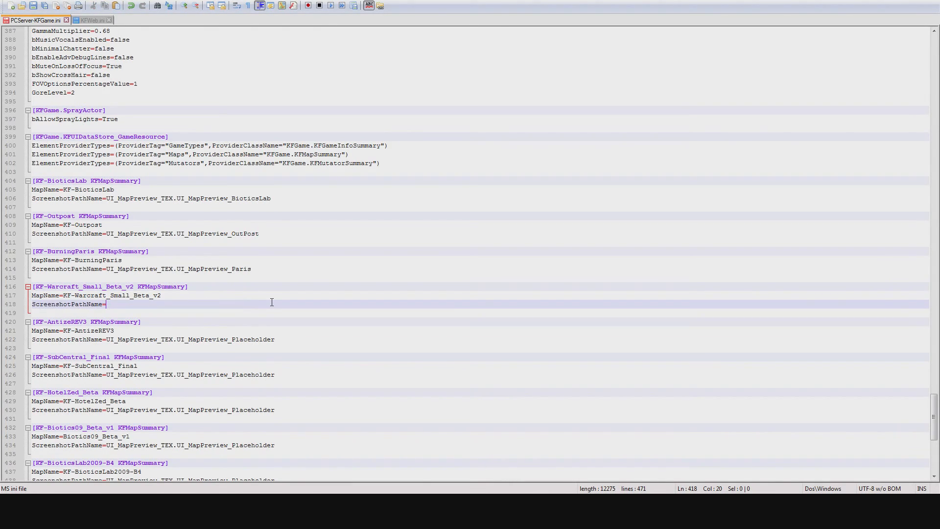
pyautogui.moveTo(275, 340); pyautogui.dragTo(108, 341)
pyautogui.hotkey('ctrl', 'c')
pyautogui.click(143, 308)
pyautogui.hotkey('ctrl', 'v')
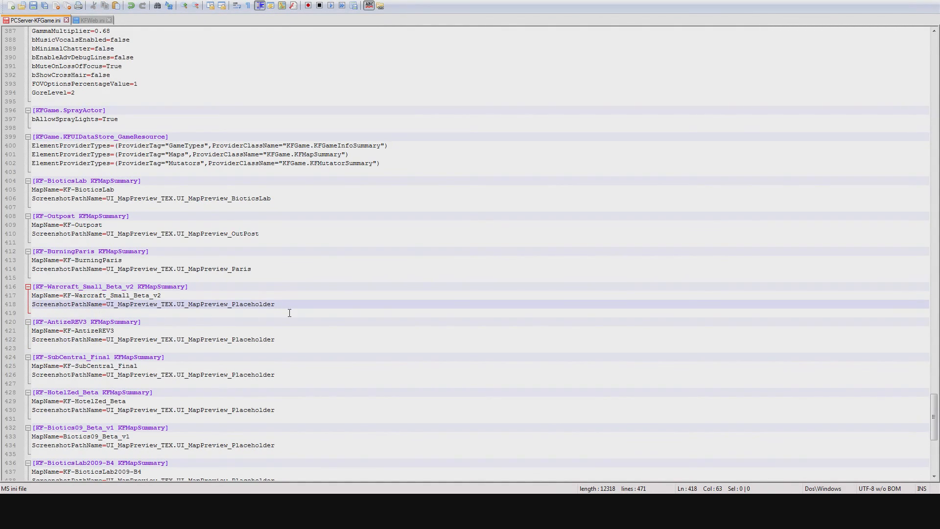
# Review the header, MapName and ScreenshotPathName lines of the KF-Warcraft_Small_Beta_v2 section
pyautogui.press('Up')
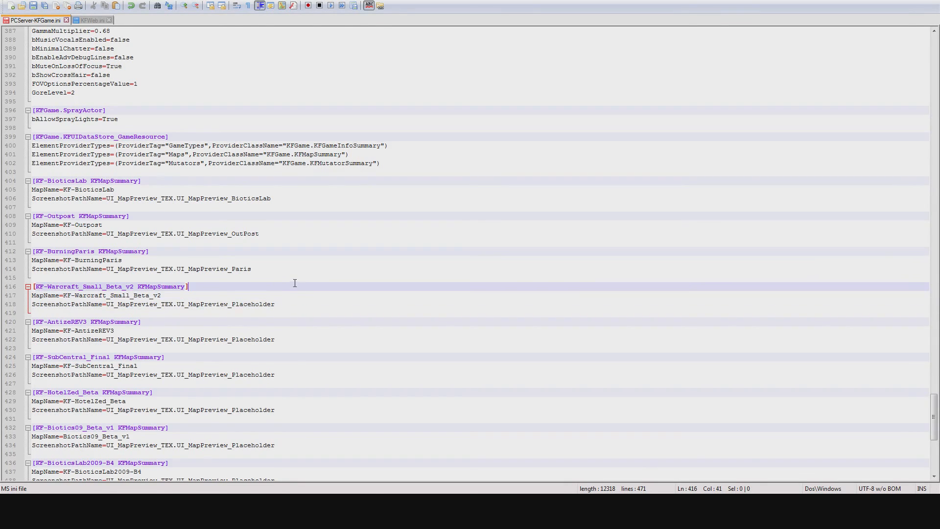
pyautogui.click(300, 303)
pyautogui.click(304, 293)
pyautogui.click(307, 286)
pyautogui.click(307, 294)
pyautogui.click(306, 307)
pyautogui.click(307, 288)
pyautogui.click(289, 296)
pyautogui.click(292, 304)
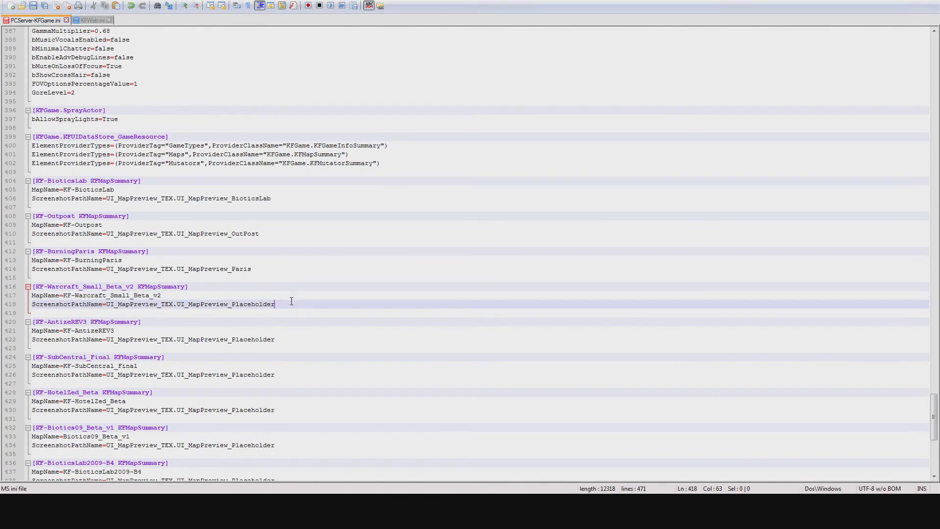
pyautogui.click(288, 286)
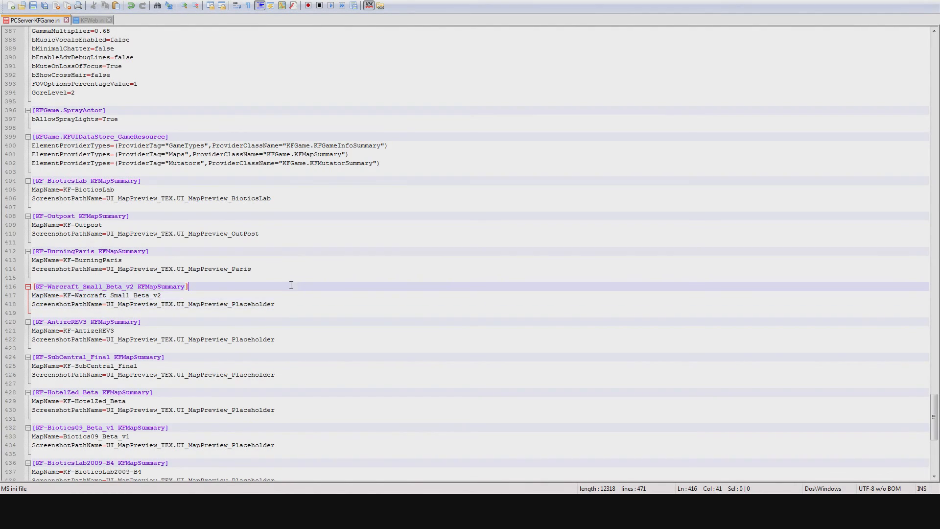
# Save PCServer-KFGame.ini with the new Warcraft map section
pyautogui.click(33, 6)
pyautogui.scroll(-9, 144, 186)
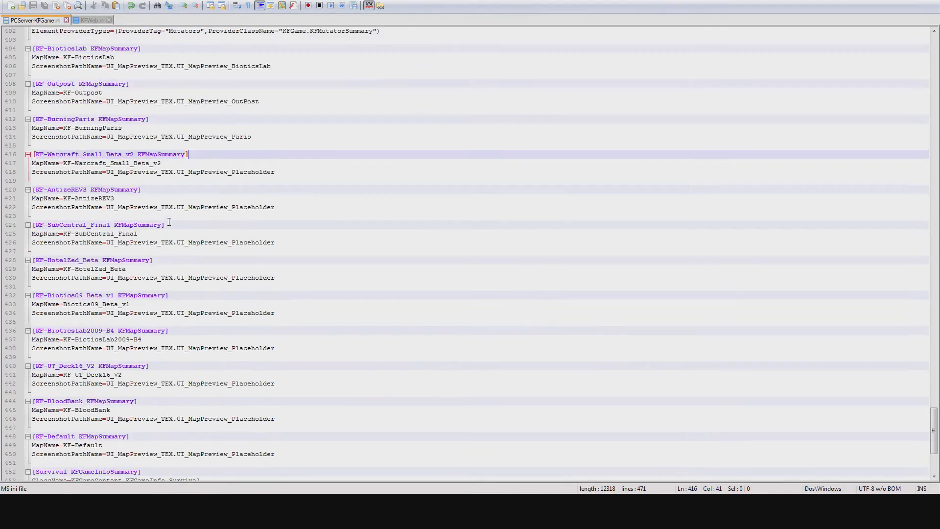
pyautogui.scroll(-3, 168, 223)
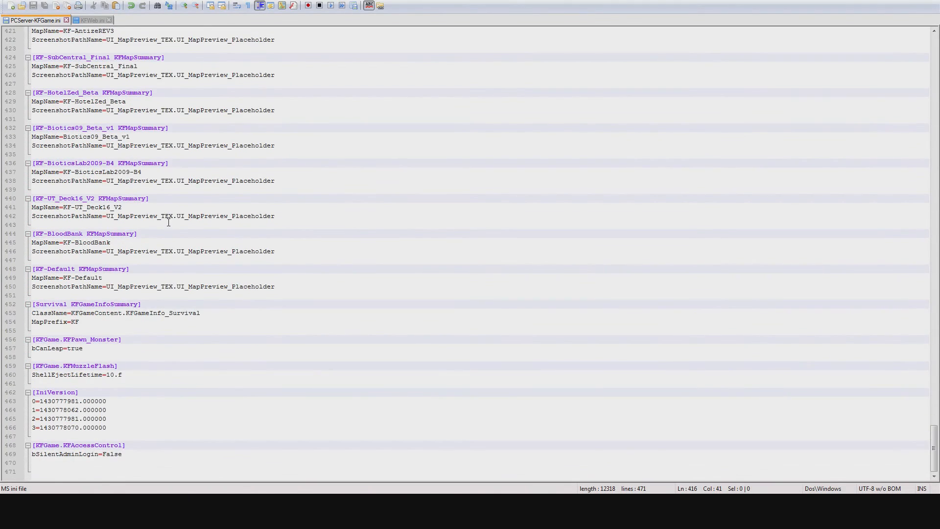
pyautogui.scroll(20, 183, 334)
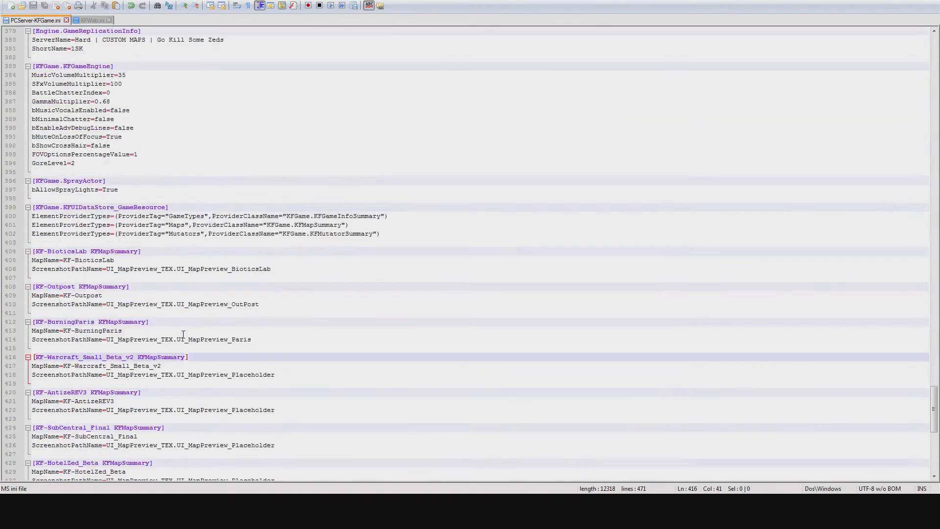
pyautogui.scroll(14, 183, 334)
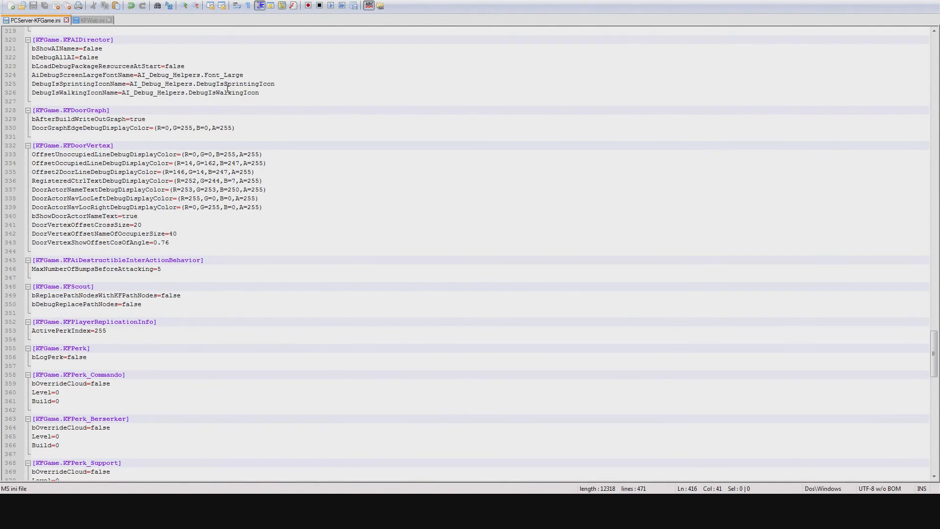
pyautogui.scroll(-3, 196, 321)
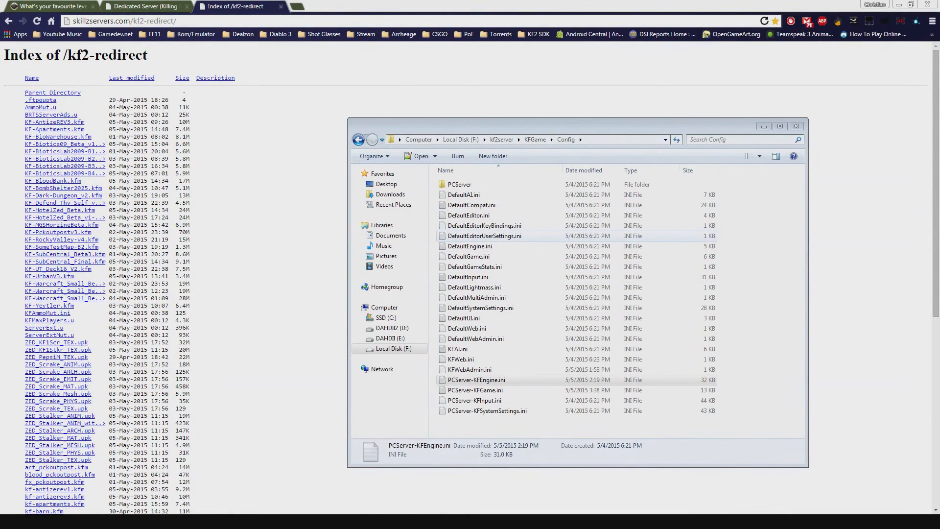
# Open PCServer-KFEngine.ini from the server's Config folder in Notepad++ and close the other open files
pyautogui.rightClick(489, 380)
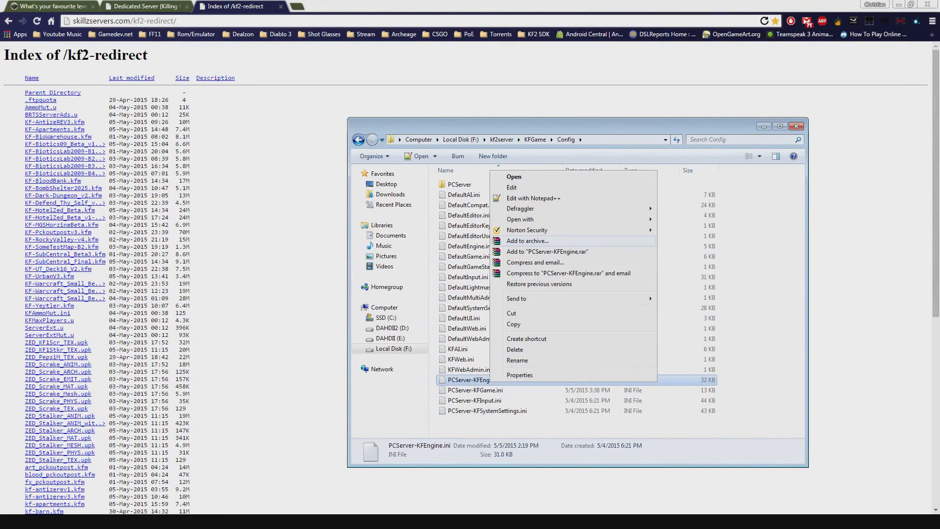
pyautogui.click(533, 198)
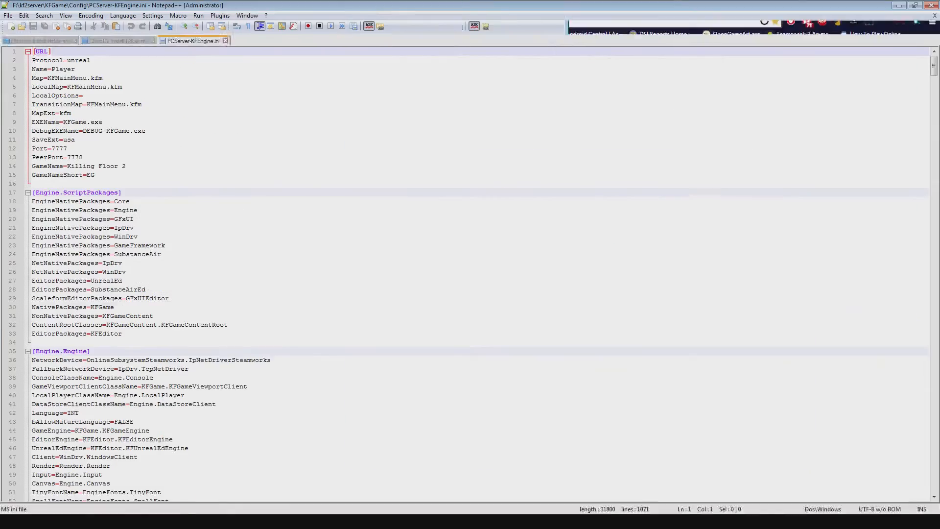
pyautogui.click(74, 41)
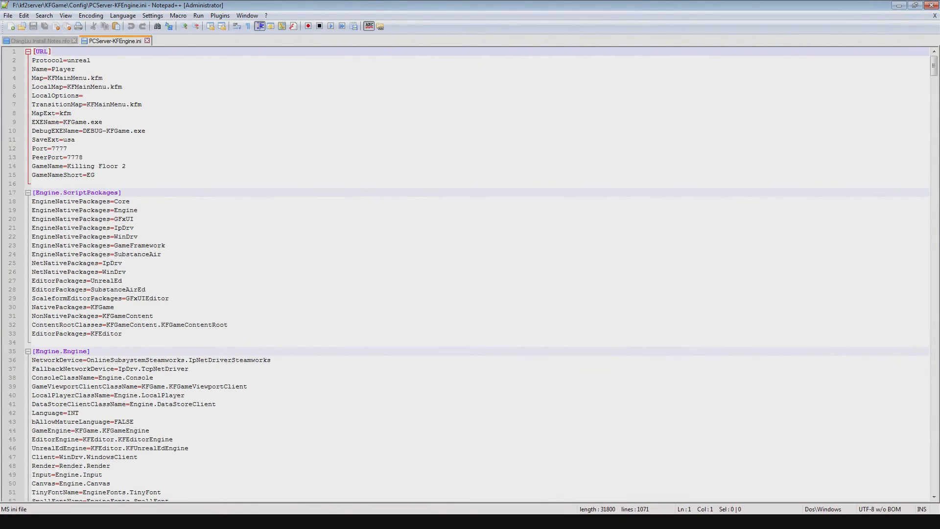
pyautogui.click(74, 41)
# Examine the RedirectToURL entry under [IpDrv.HTTPDownload] near the end of PCServer-KFEngine.ini
pyautogui.moveTo(934, 66); pyautogui.dragTo(933, 482)
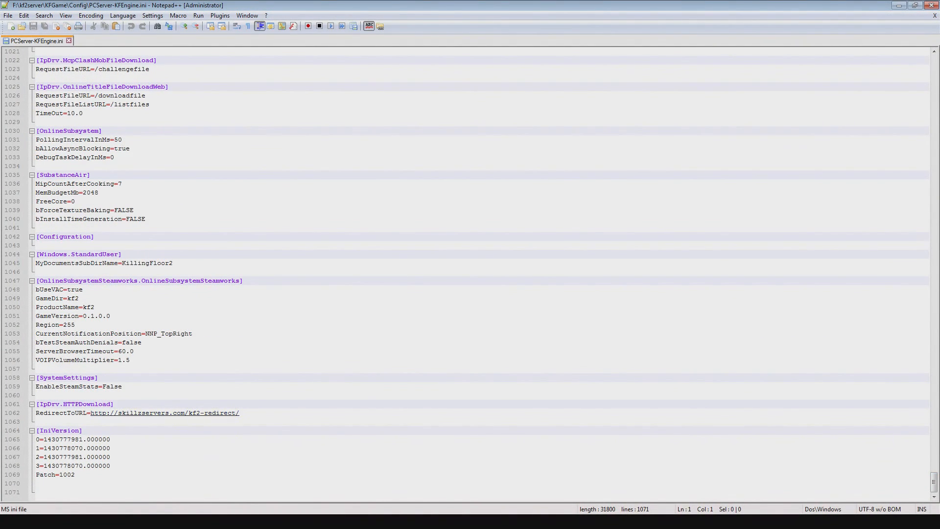
pyautogui.moveTo(239, 413); pyautogui.dragTo(91, 412)
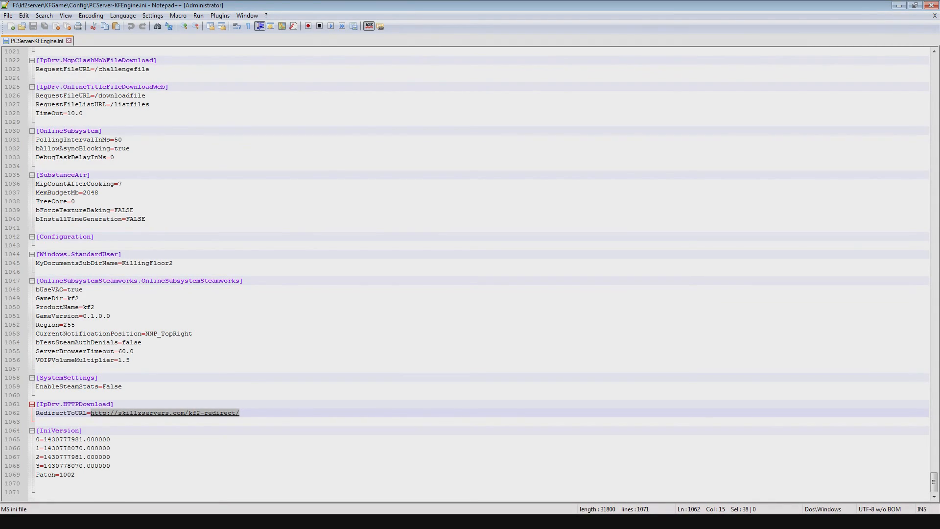
pyautogui.click(122, 386)
pyautogui.press('Down')
pyautogui.press('Down')
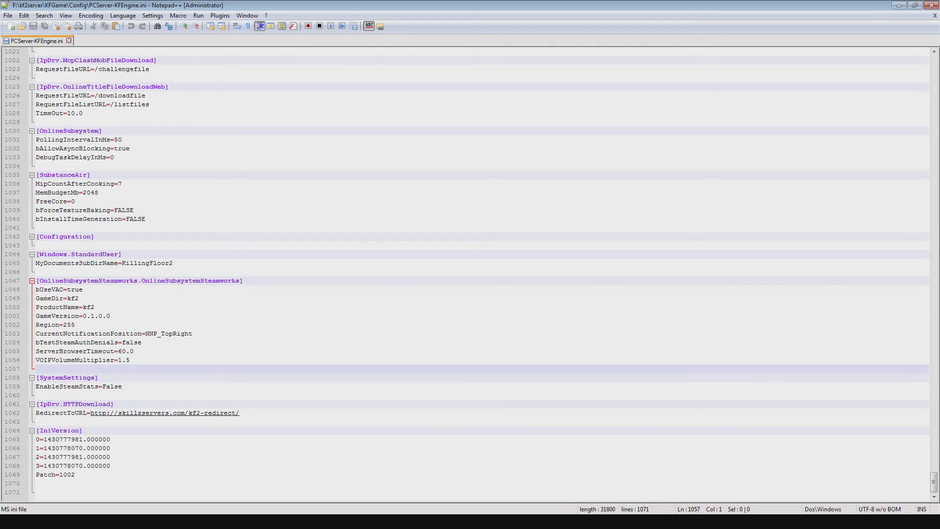
pyautogui.press('Up')
pyautogui.press('Up')
pyautogui.press('Up')
pyautogui.press('Up')
pyautogui.press('Up')
pyautogui.press('Up')
pyautogui.press('Up')
pyautogui.press('Up')
pyautogui.press('Up')
pyautogui.press('Up')
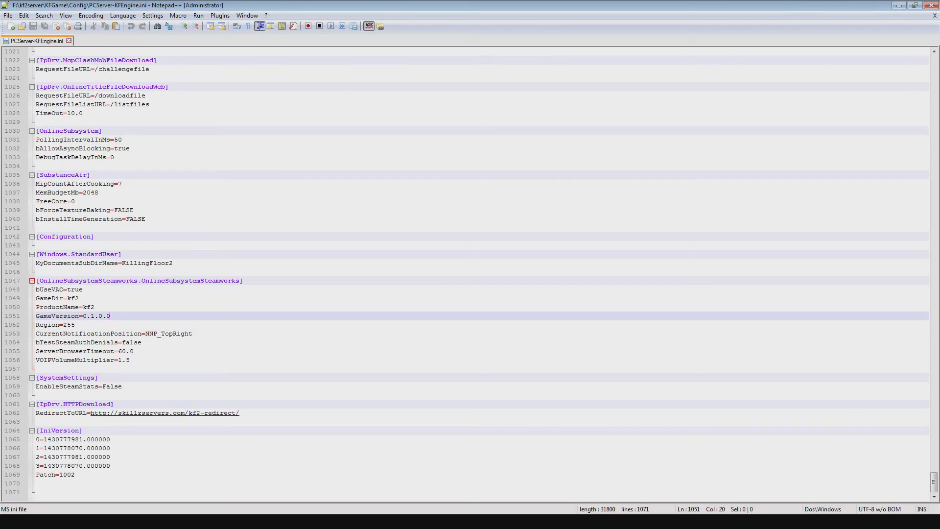
pyautogui.press('Up')
pyautogui.press('Up')
pyautogui.moveTo(239, 413); pyautogui.dragTo(169, 412)
pyautogui.click(169, 395)
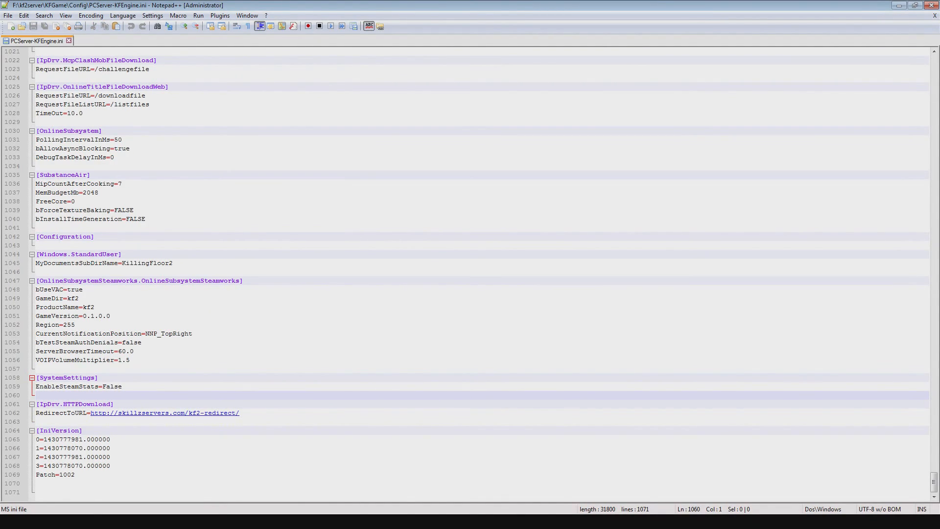
# Switch to Chrome and look through the custom map files listed in the kf2-redirect index
pyautogui.hotkey('alt', 'Tab')
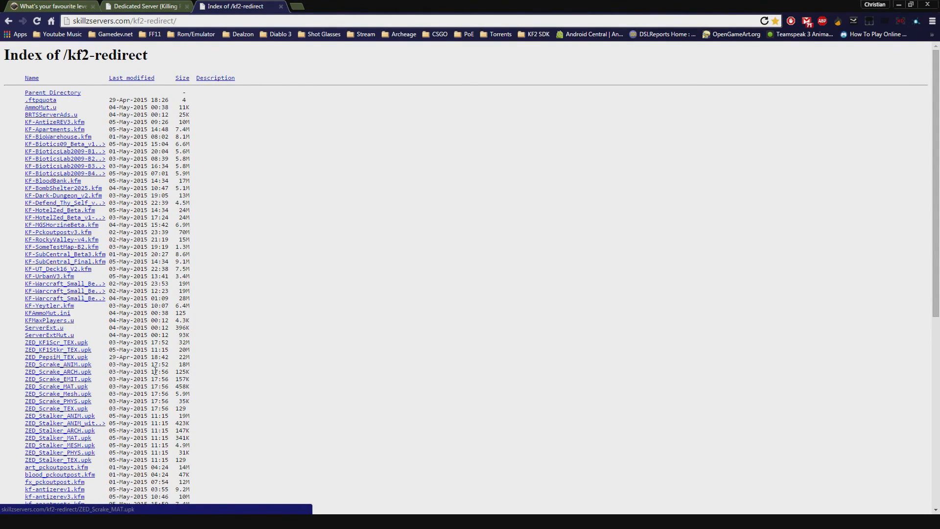
pyautogui.scroll(-4, 142, 340)
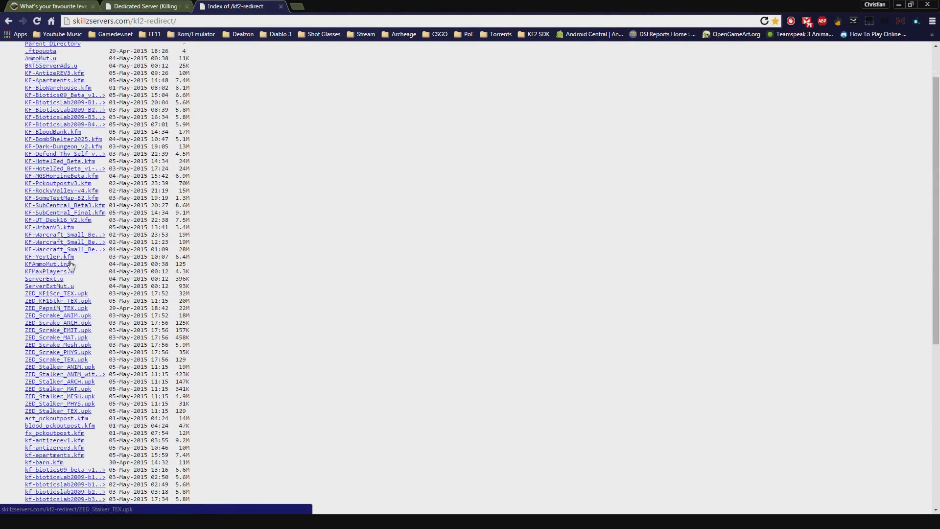
pyautogui.scroll(4, 93, 205)
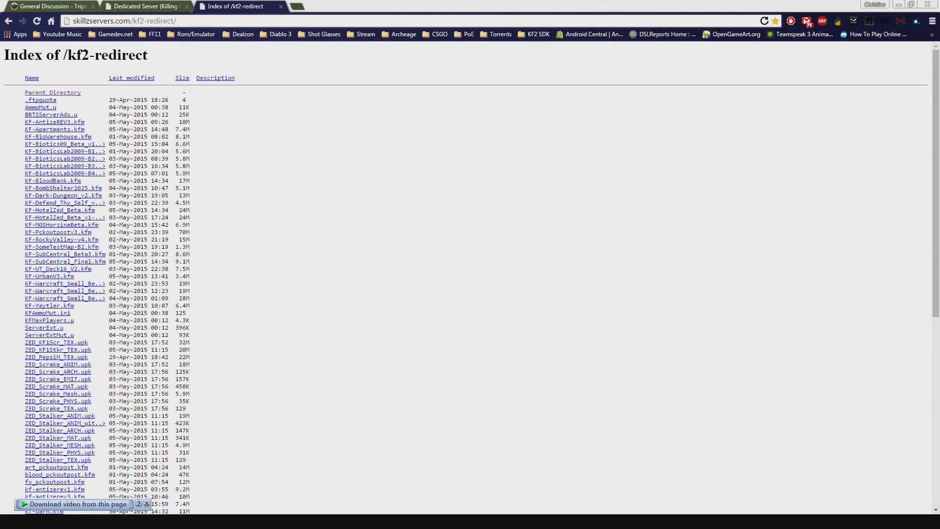
# Compare the capitalised map file names such as KF-Apartments.kfm with lowercase ones such as kf-apartments.kfm in the kf2-redirect index
pyautogui.moveTo(22, 129); pyautogui.dragTo(122, 134)
pyautogui.click(124, 136)
pyautogui.scroll(-1, 94, 198)
pyautogui.scroll(1, 95, 198)
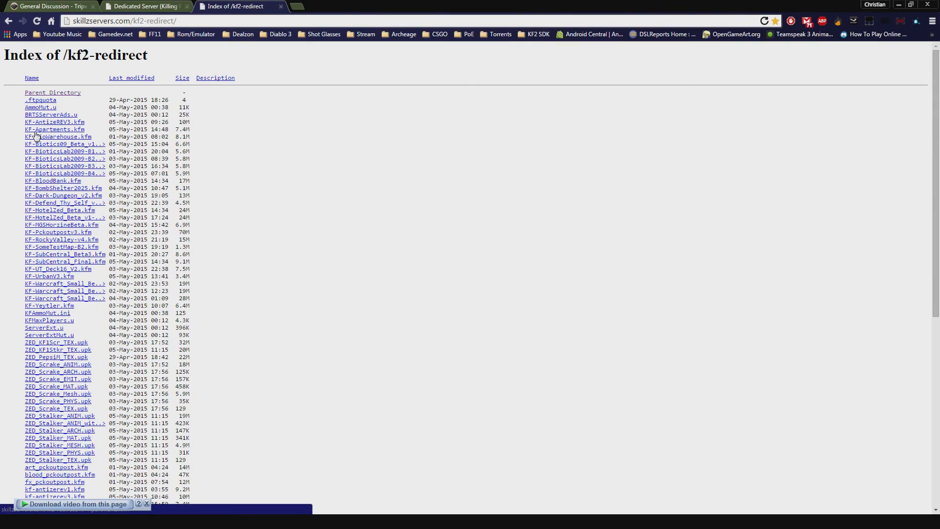
pyautogui.scroll(-3, 62, 182)
pyautogui.scroll(-4, 63, 181)
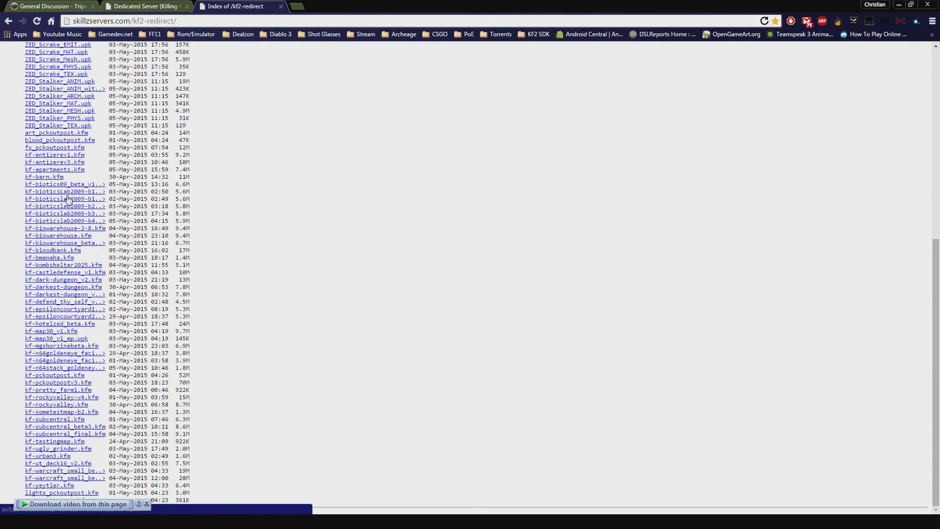
pyautogui.moveTo(16, 170); pyautogui.dragTo(98, 167)
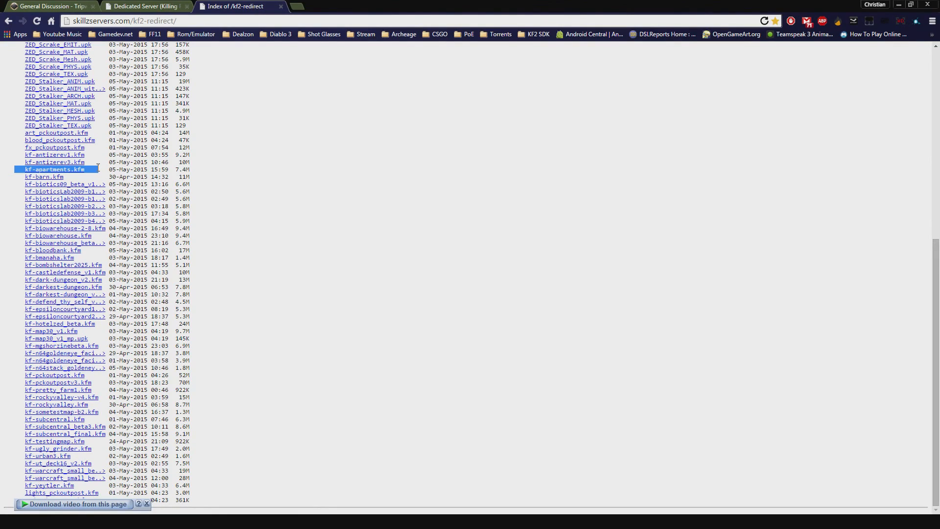
pyautogui.click(98, 167)
pyautogui.moveTo(21, 169); pyautogui.dragTo(125, 171)
pyautogui.click(97, 172)
pyautogui.click(16, 170)
pyautogui.click(125, 173)
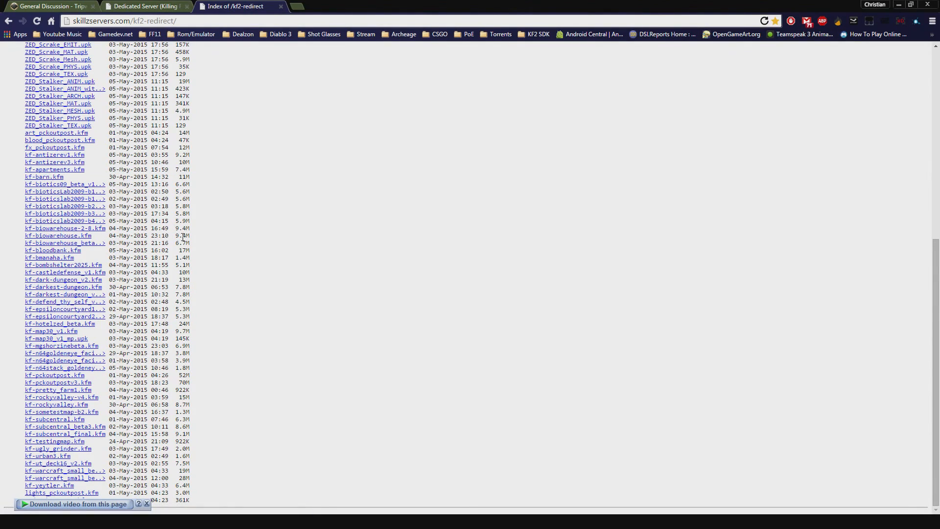
pyautogui.scroll(7, 169, 268)
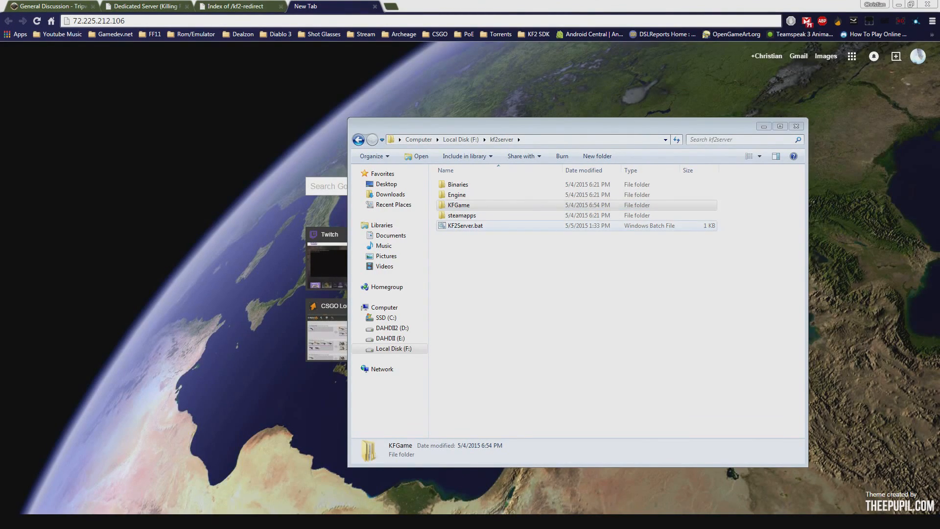
# Start the dedicated server from KF2Server.bat and log in to its WebAdmin on port 8080 in Chrome with the saved credentials
pyautogui.doubleClick(465, 226)
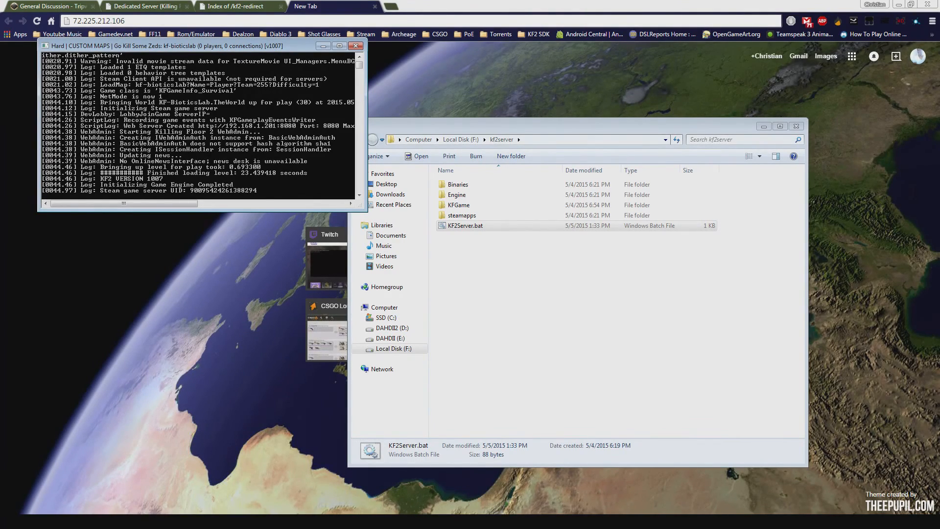
pyautogui.click(236, 304)
pyautogui.click(321, 22)
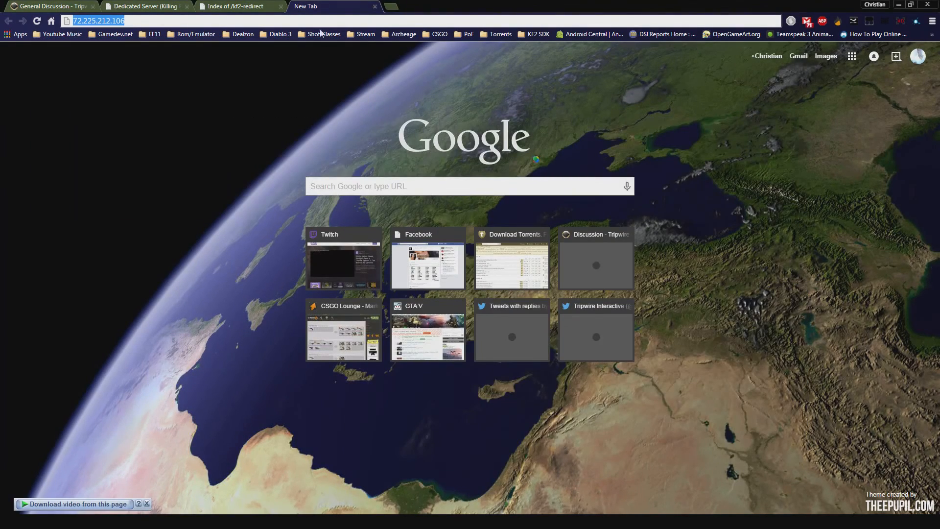
pyautogui.click(159, 21)
pyautogui.write(':')
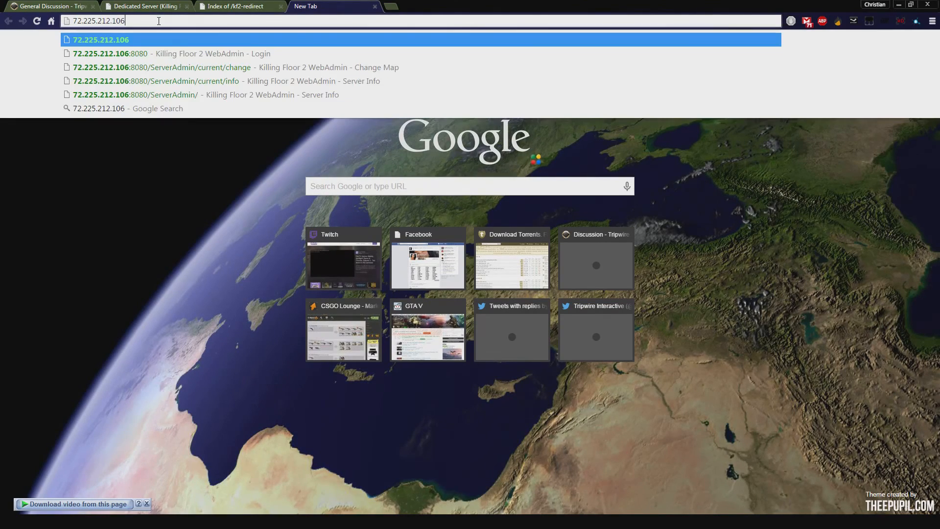
pyautogui.write('8080')
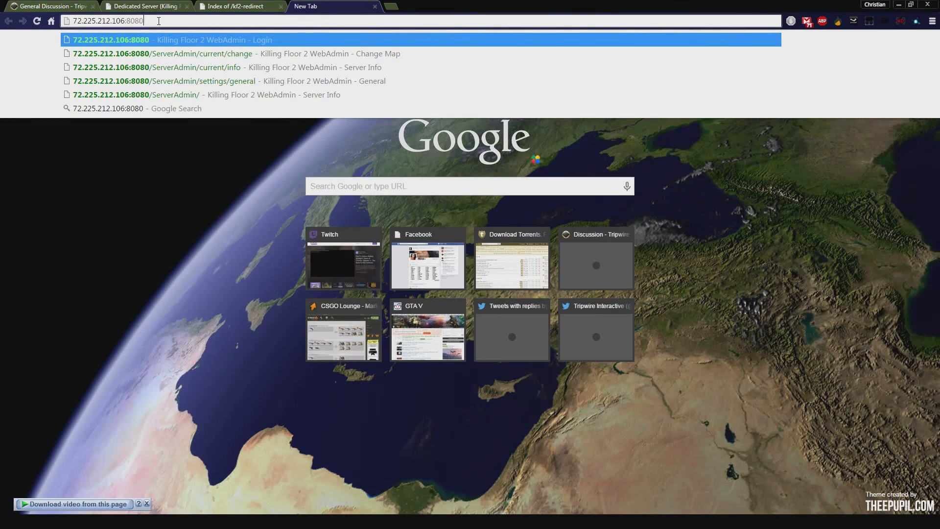
pyautogui.press('Return')
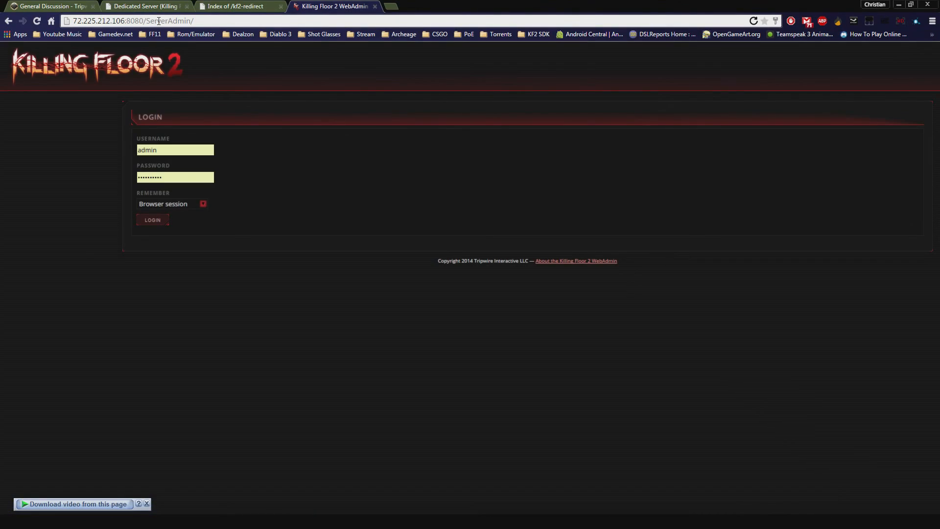
pyautogui.click(152, 220)
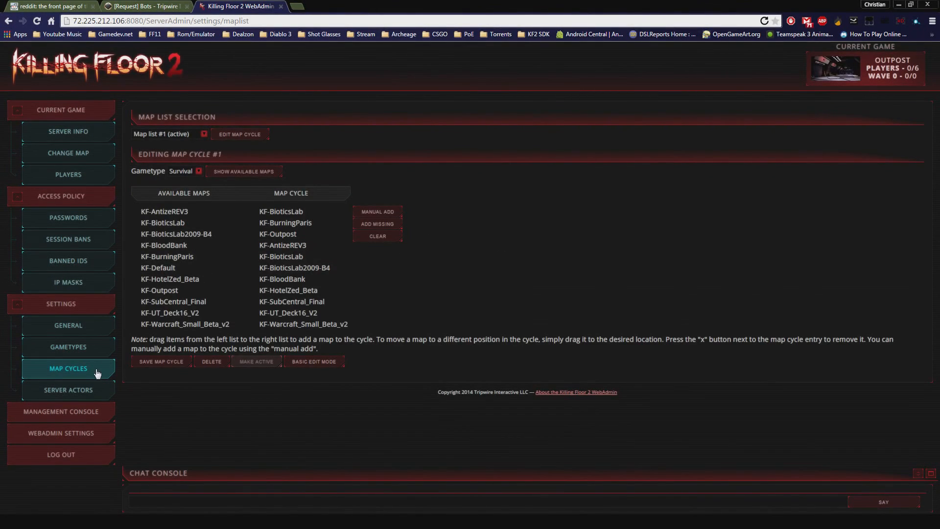
# Open the map cycle settings and review the available maps against the entries in map cycle #1
pyautogui.click(64, 374)
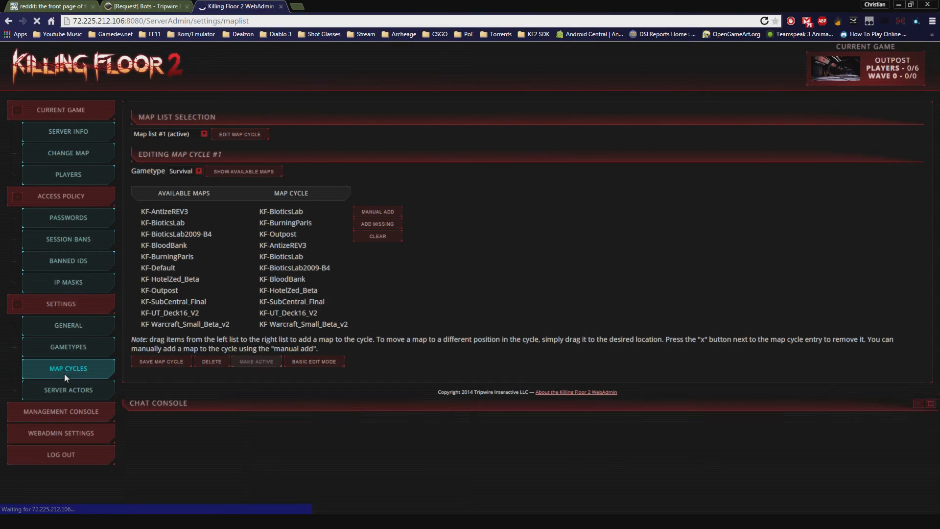
pyautogui.moveTo(178, 217); pyautogui.dragTo(277, 226)
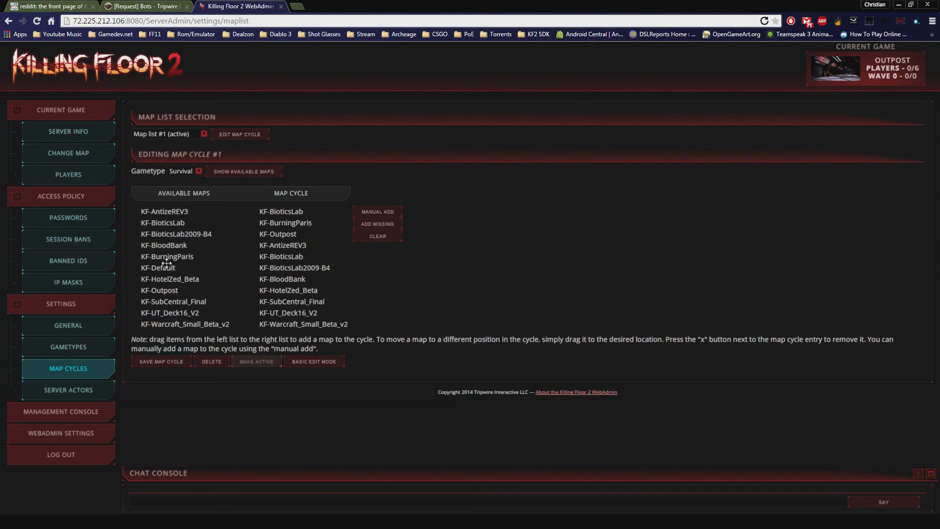
pyautogui.moveTo(167, 256); pyautogui.dragTo(278, 257)
pyautogui.moveTo(264, 319); pyautogui.dragTo(256, 337)
# Remove the first KF-BioticsLab entry and KF-BurningParis from map cycle #1 and save the cycle
pyautogui.moveTo(252, 211)
pyautogui.mouseDown()
pyautogui.moveTo(260, 220)
pyautogui.moveTo(176, 208)
pyautogui.moveTo(255, 215)
pyautogui.mouseUp()
pyautogui.click(255, 211)
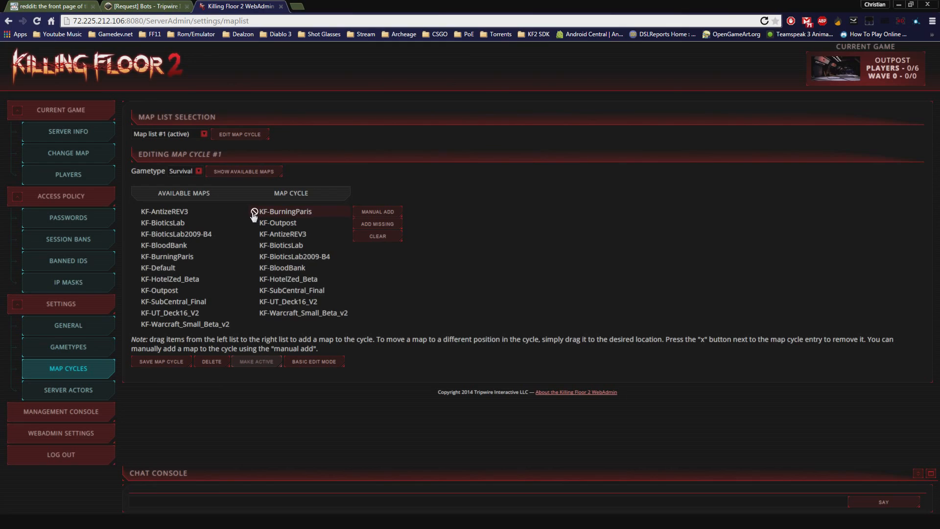
pyautogui.click(254, 212)
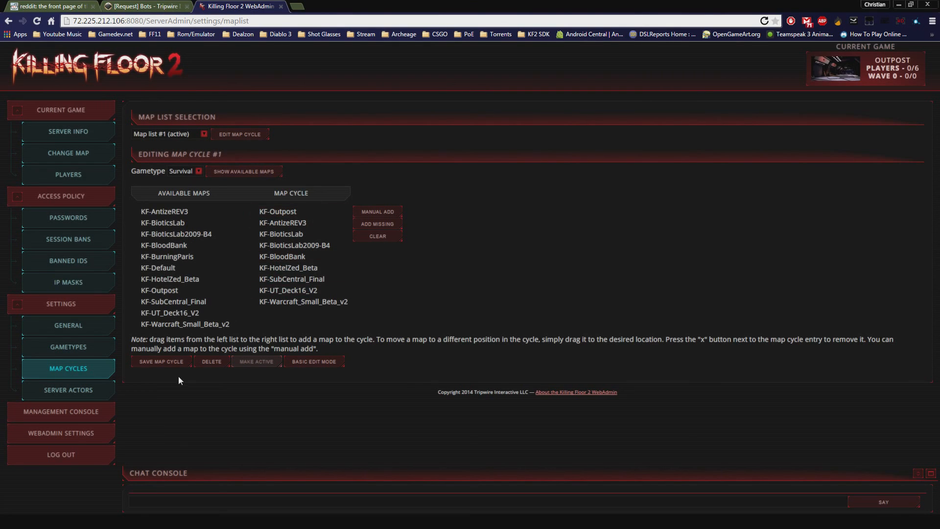
pyautogui.click(157, 363)
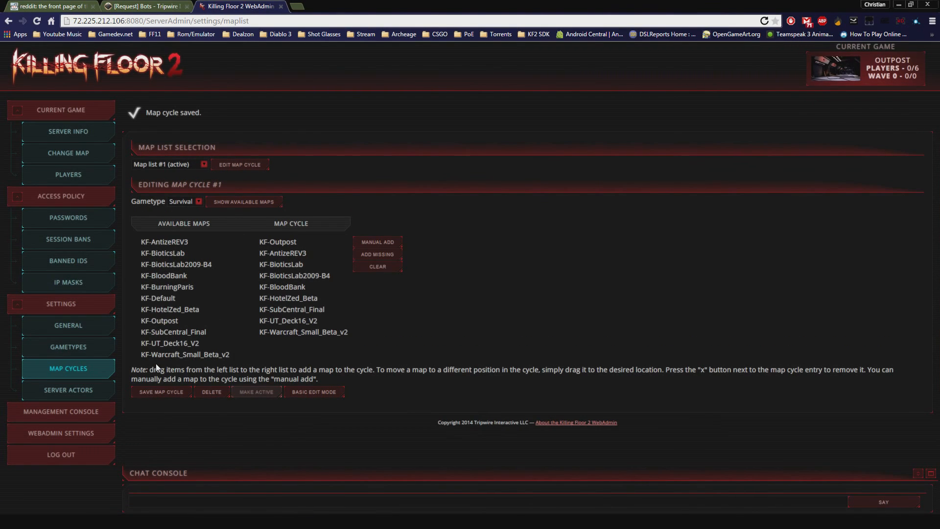
# Change the server's current Survival game to the KF-Warcraft_Small_Beta_v2 map
pyautogui.click(68, 154)
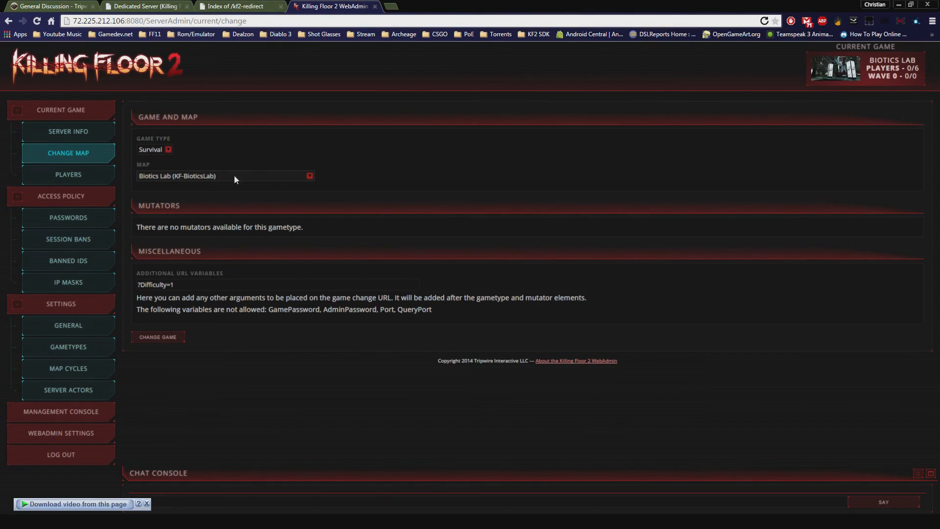
pyautogui.click(198, 175)
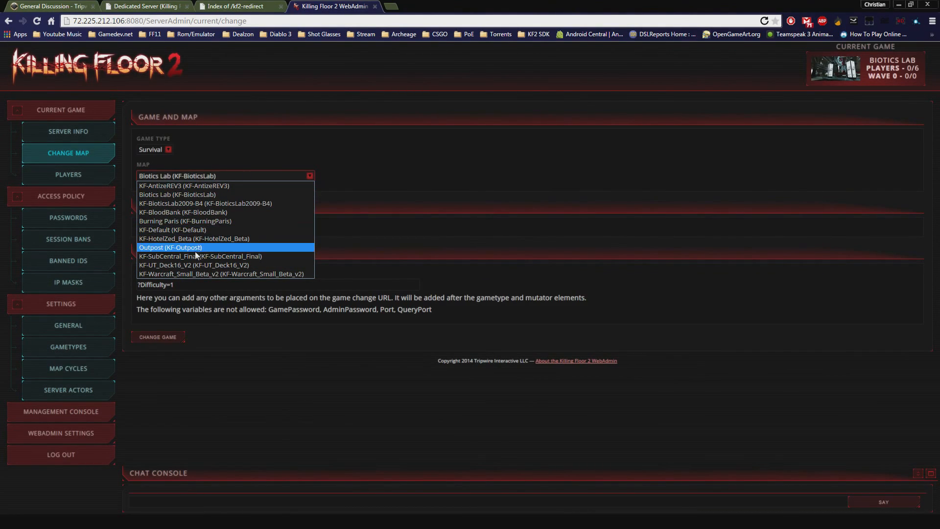
pyautogui.click(181, 275)
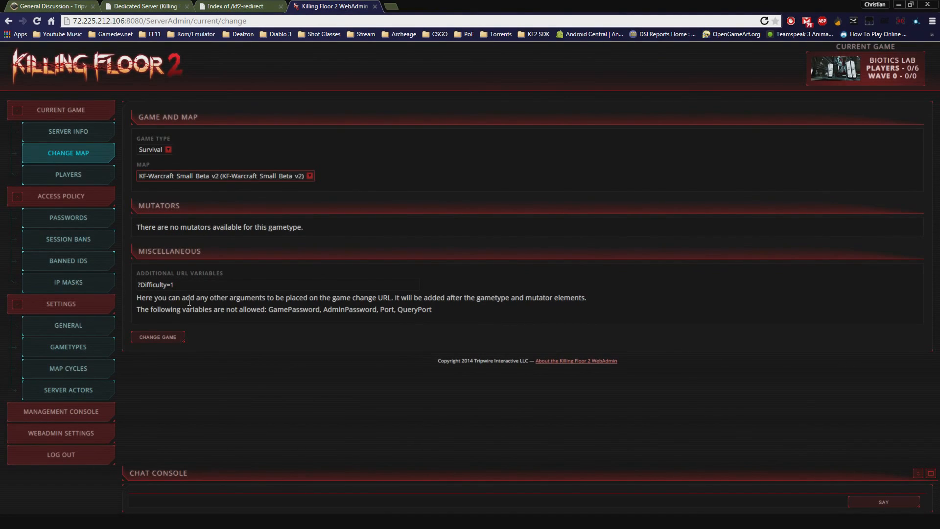
pyautogui.click(161, 338)
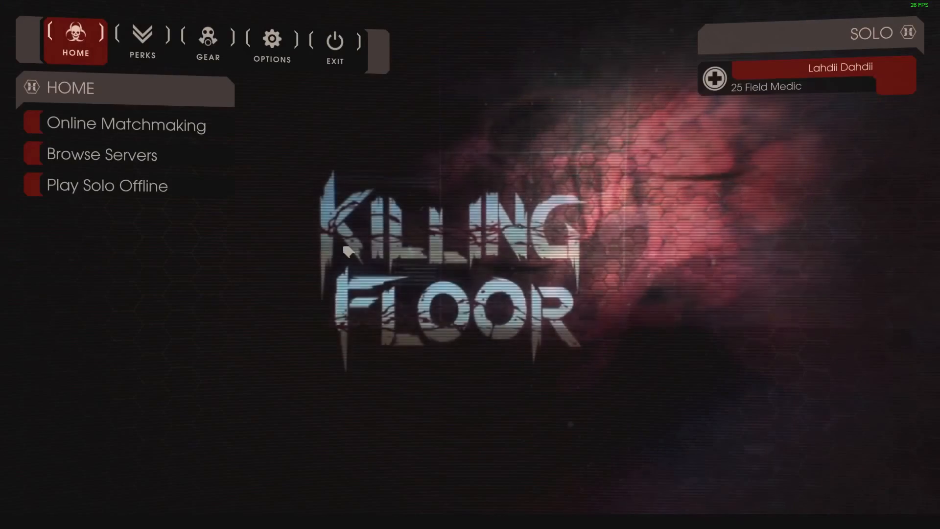
# Switch to Killing Floor 2 and join the LAN server "Hard | CUSTOM MAPS | Go Kill Some Zeds", dismissing the map download dialogs
pyautogui.click(111, 156)
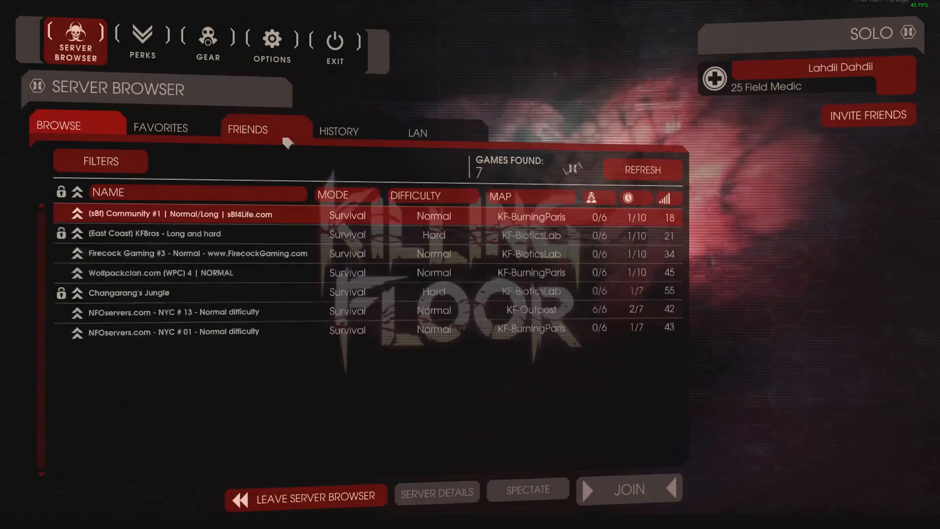
pyautogui.click(438, 130)
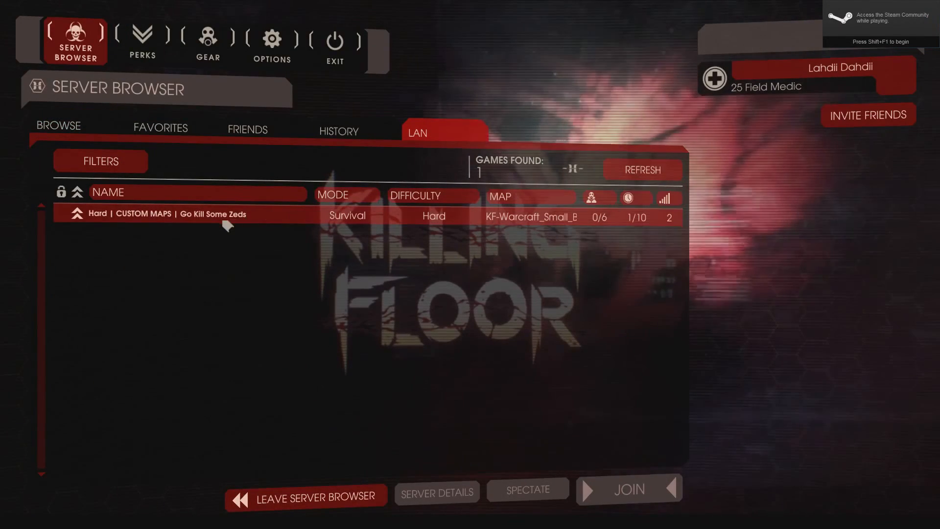
pyautogui.click(224, 218)
pyautogui.doubleClick(339, 215)
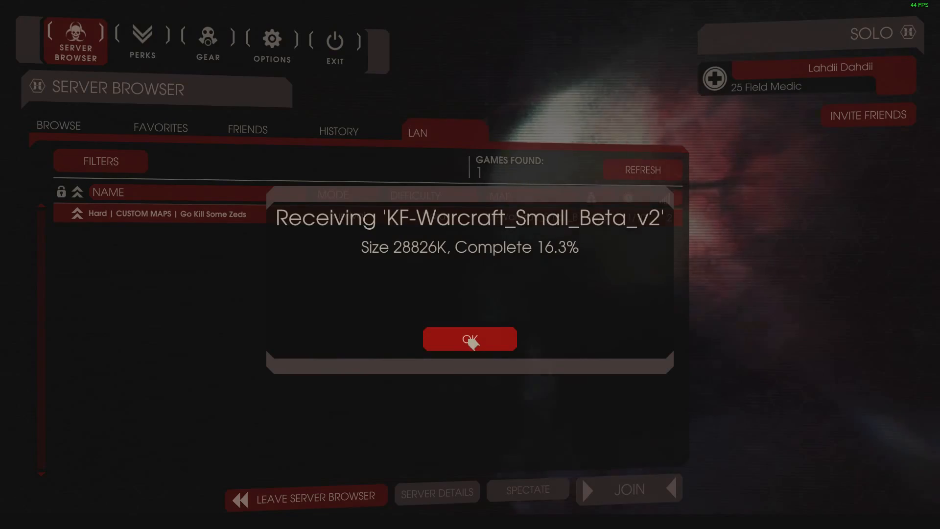
pyautogui.click(468, 339)
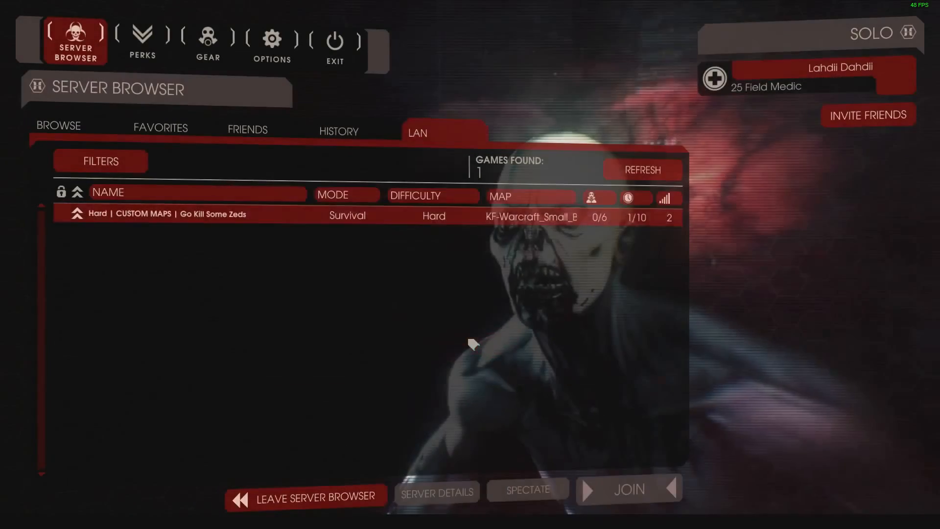
pyautogui.click(469, 339)
pyautogui.click(470, 340)
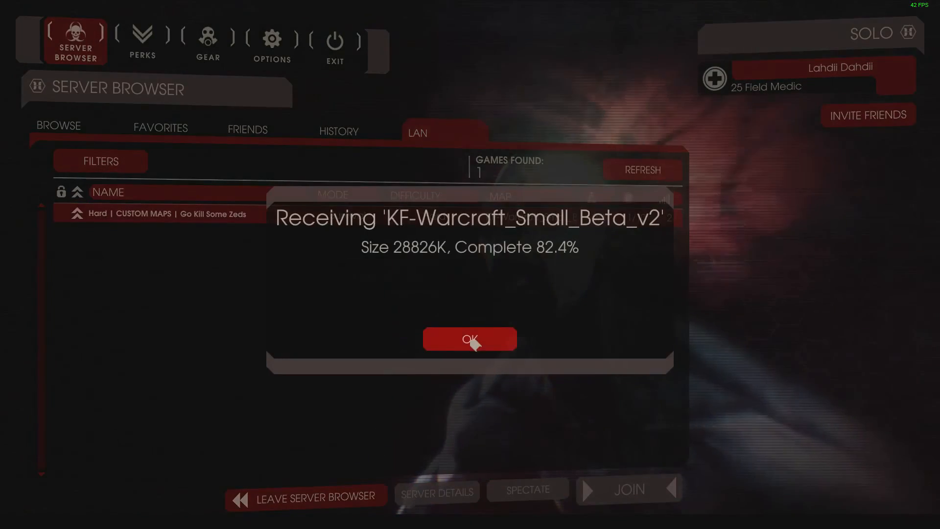
pyautogui.click(469, 340)
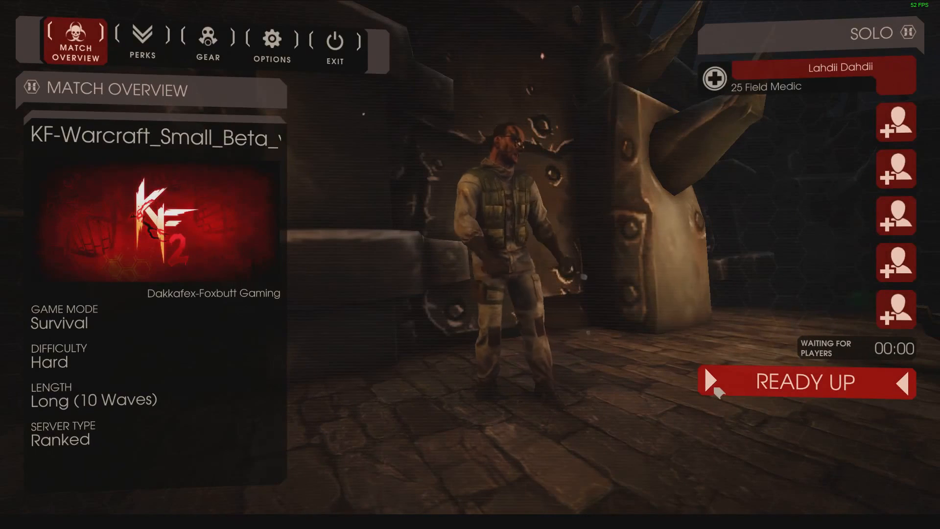
# Ready up for the match on the Warcraft map and exit the game to the desktop
pyautogui.click(715, 388)
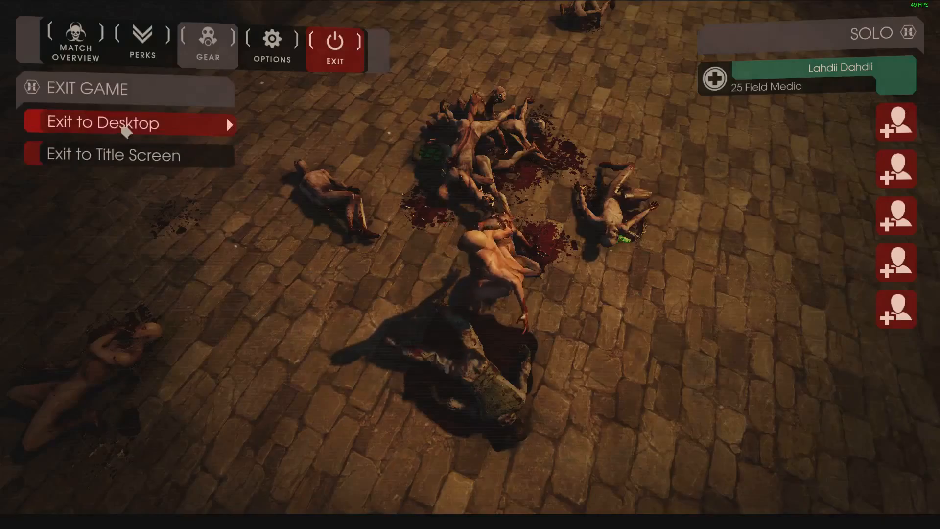
pyautogui.click(126, 130)
pyautogui.click(337, 339)
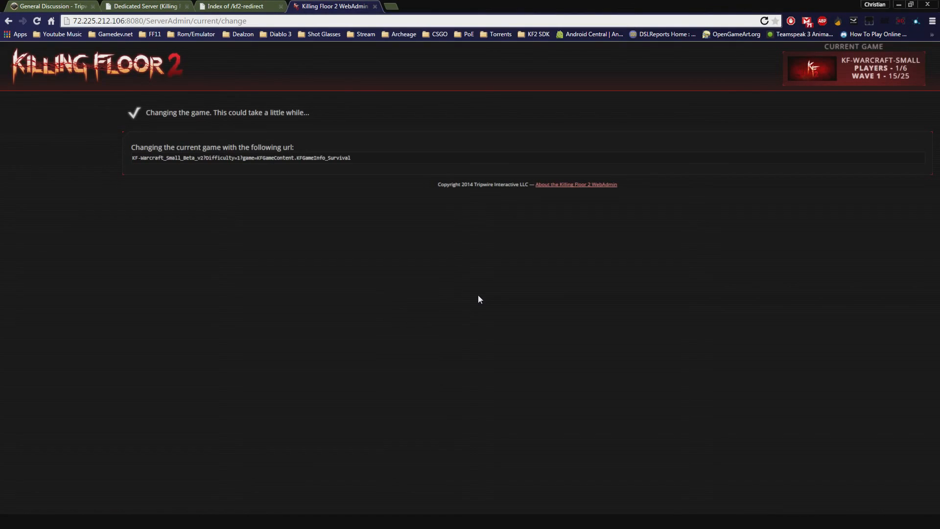